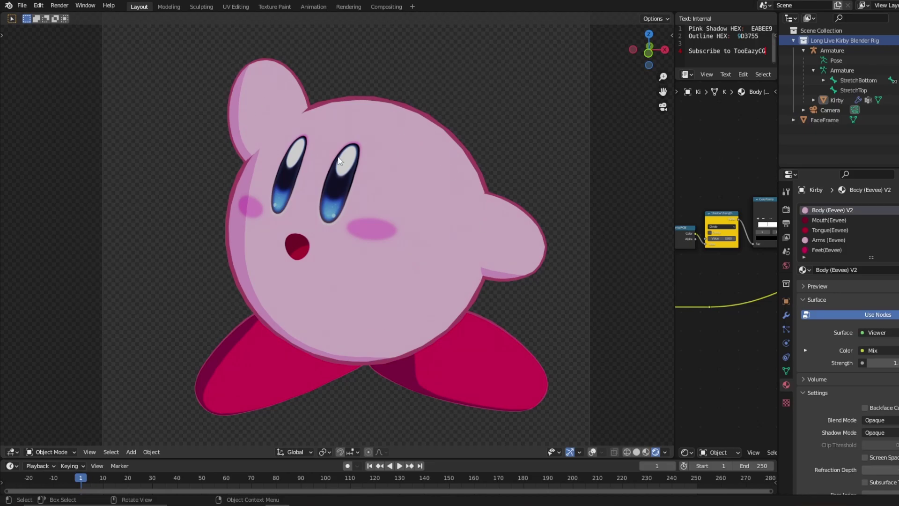
# Examine the toon-shaded Kirby from several angles and review the Eevee sampling, screen space reflections and shadow settings
pyautogui.scroll(-4, 280, 201)
pyautogui.moveTo(285, 210); pyautogui.dragTo(309, 216, button='middle')
pyautogui.scroll(3, 309, 216)
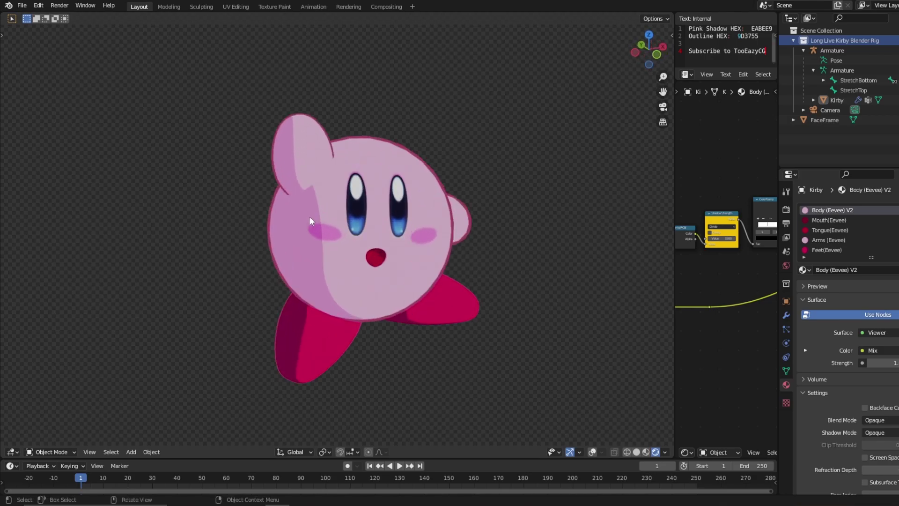
pyautogui.moveTo(414, 218); pyautogui.dragTo(514, 197, button='middle')
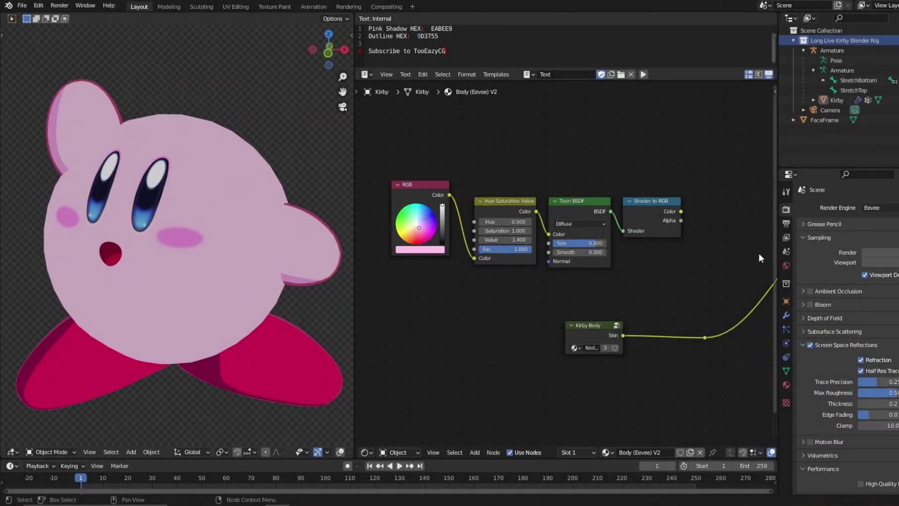
pyautogui.moveTo(777, 250); pyautogui.dragTo(681, 246)
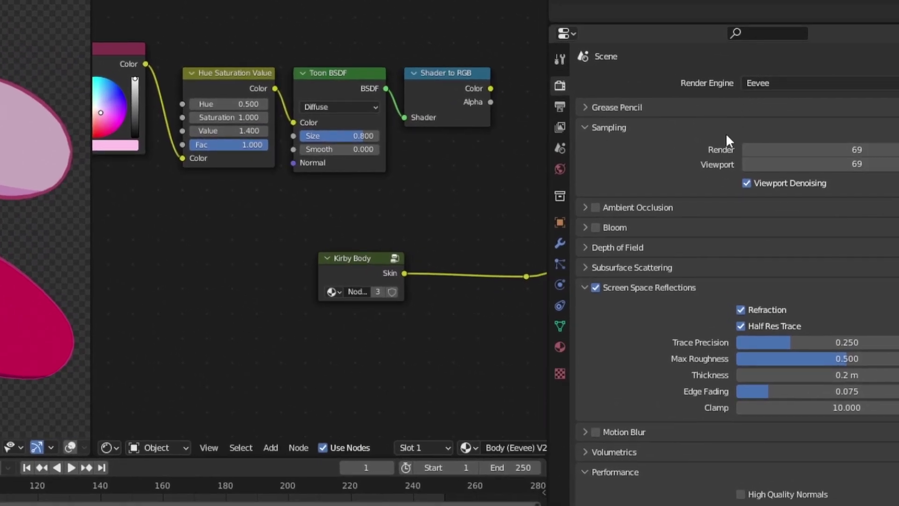
pyautogui.scroll(-5, 727, 135)
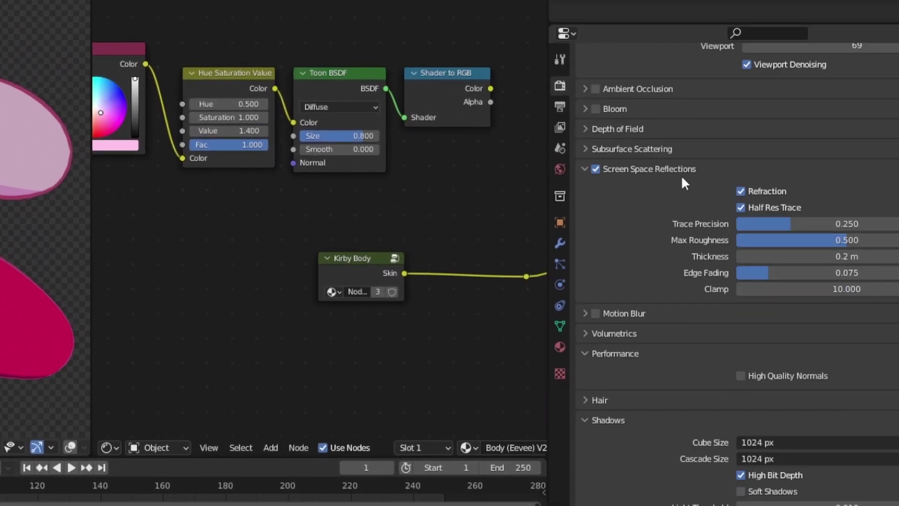
pyautogui.scroll(-5, 637, 178)
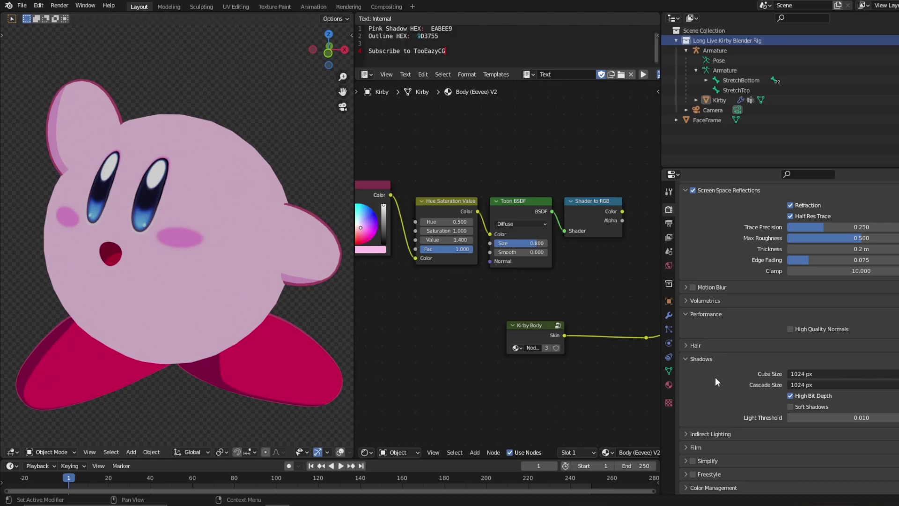
pyautogui.moveTo(661, 307); pyautogui.dragTo(775, 307)
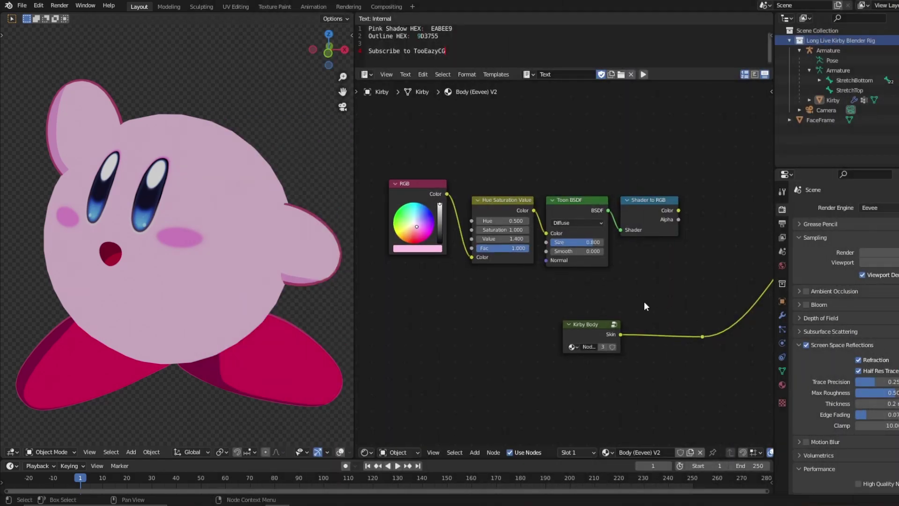
# Link the Kirby Body output directly to the Material Output's Surface and delete the Viewer node
pyautogui.scroll(-5, 208, 229)
pyautogui.moveTo(208, 229); pyautogui.dragTo(182, 228, button='middle')
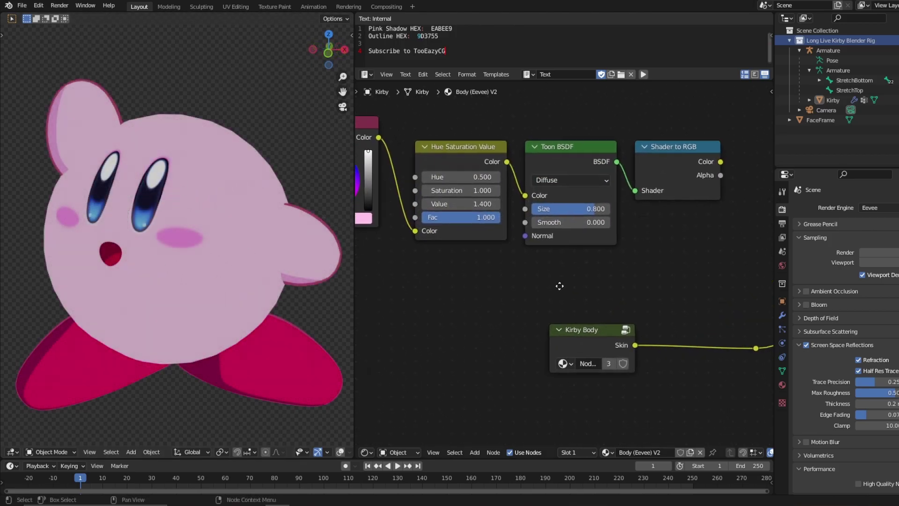
pyautogui.scroll(2, 544, 277)
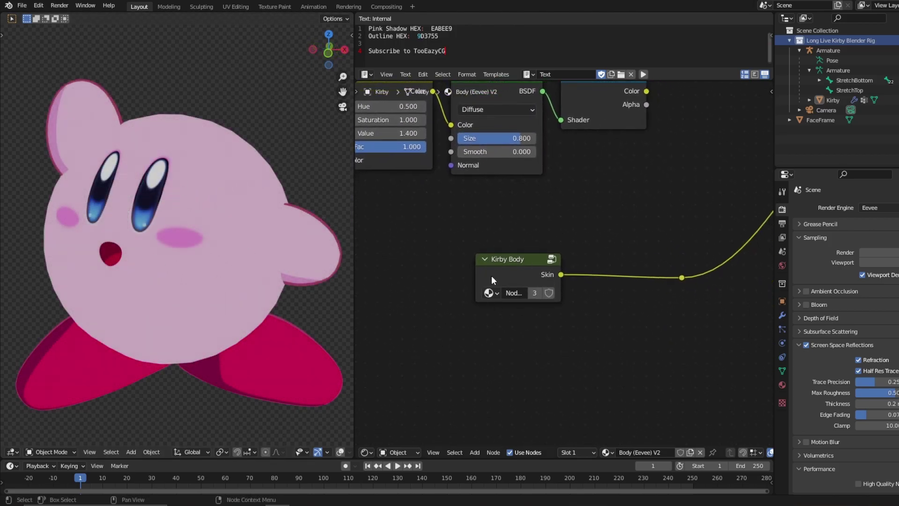
pyautogui.scroll(-6, 564, 259)
pyautogui.moveTo(631, 247); pyautogui.dragTo(448, 281, button='middle')
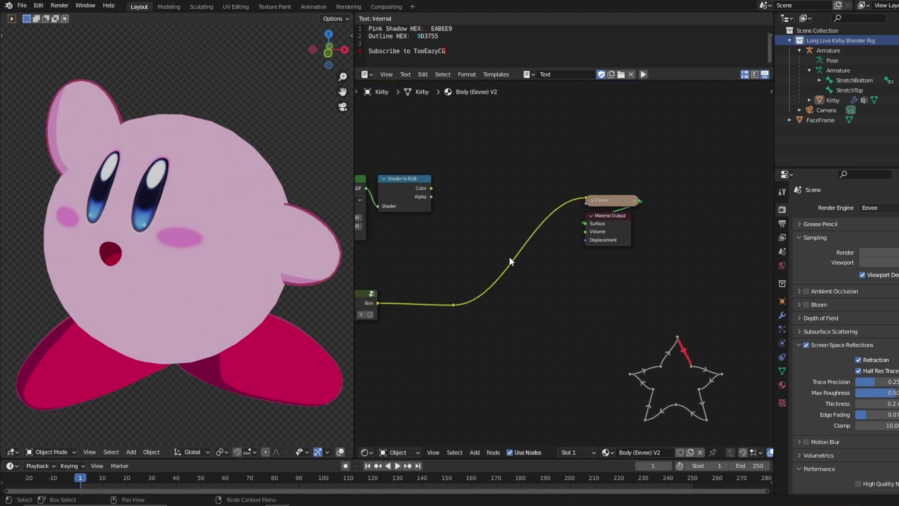
pyautogui.moveTo(509, 256); pyautogui.dragTo(577, 225, button='middle')
pyautogui.moveTo(521, 272); pyautogui.dragTo(653, 193)
pyautogui.click(677, 167)
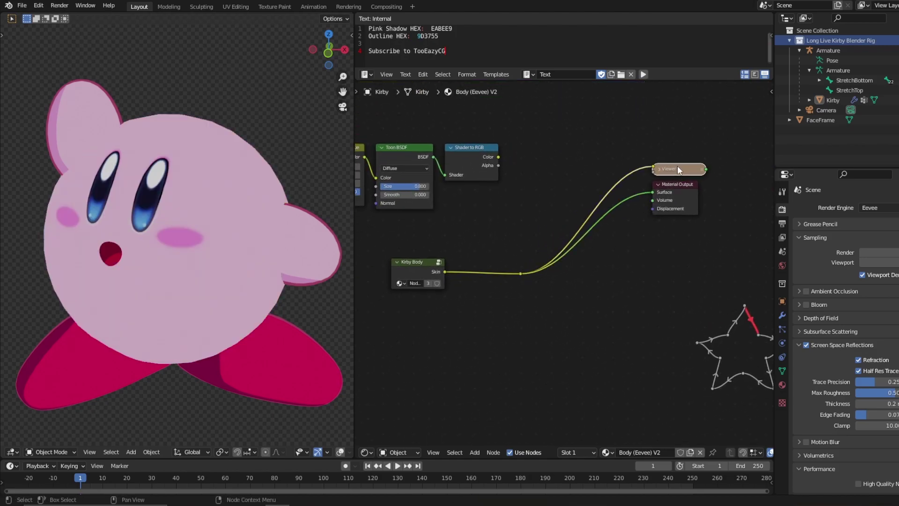
pyautogui.press('x')
# Preview the Shader to RGB node's colour output on the body
pyautogui.moveTo(478, 253); pyautogui.dragTo(587, 221, button='middle')
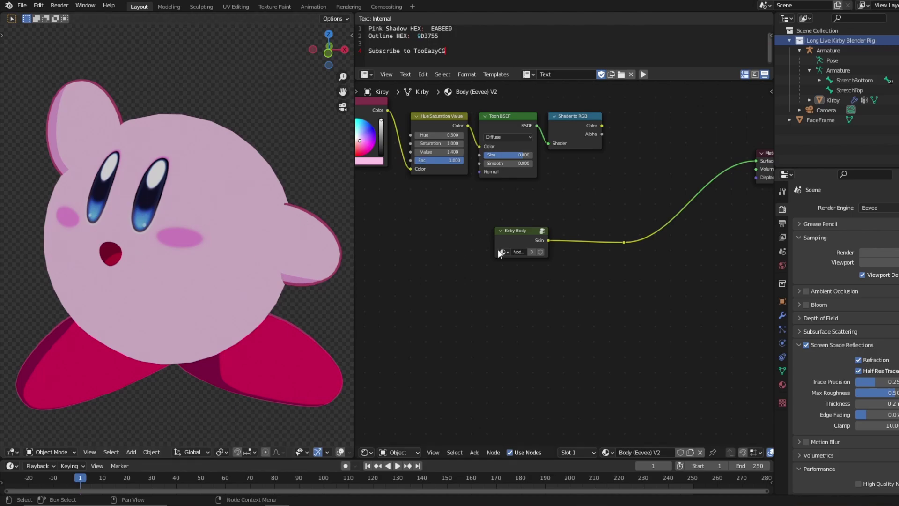
pyautogui.moveTo(552, 197); pyautogui.dragTo(598, 277, button='middle')
pyautogui.scroll(2, 599, 275)
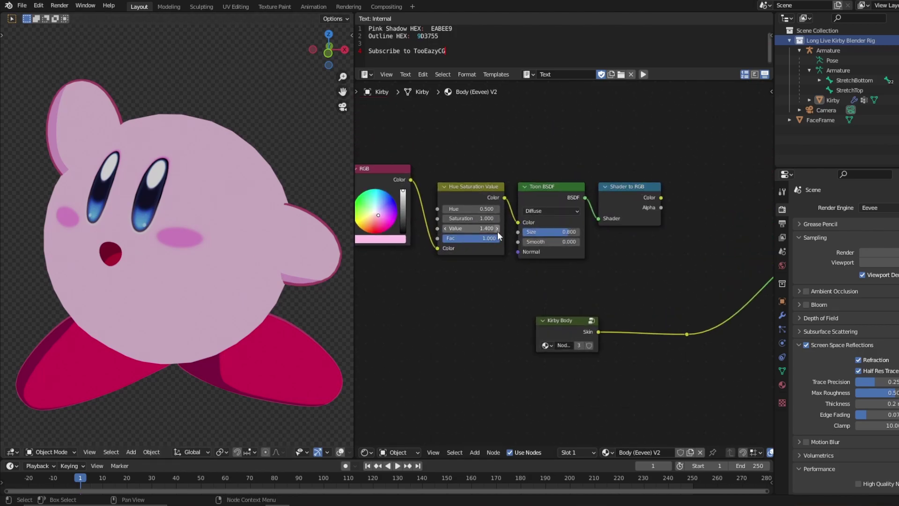
pyautogui.moveTo(497, 231); pyautogui.dragTo(556, 280, button='middle')
pyautogui.scroll(-1, 555, 280)
pyautogui.scroll(2, 555, 280)
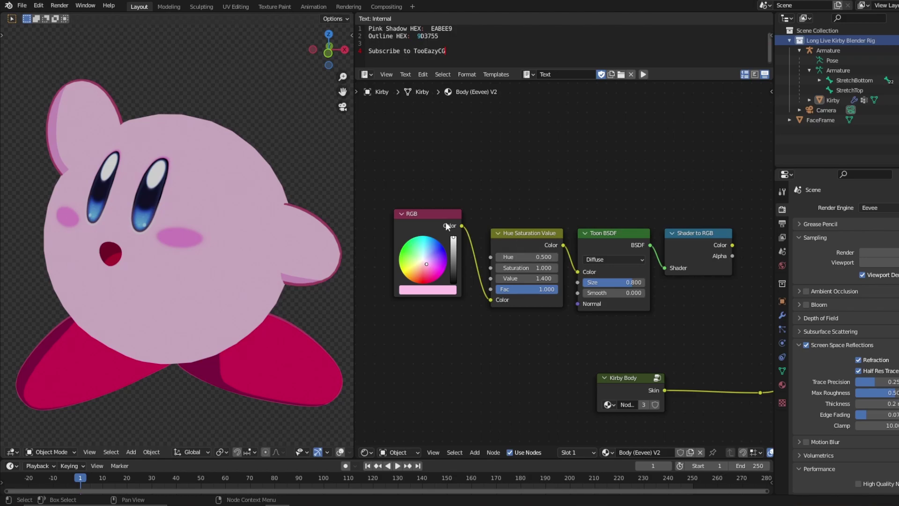
pyautogui.moveTo(613, 245); pyautogui.dragTo(598, 242, button='middle')
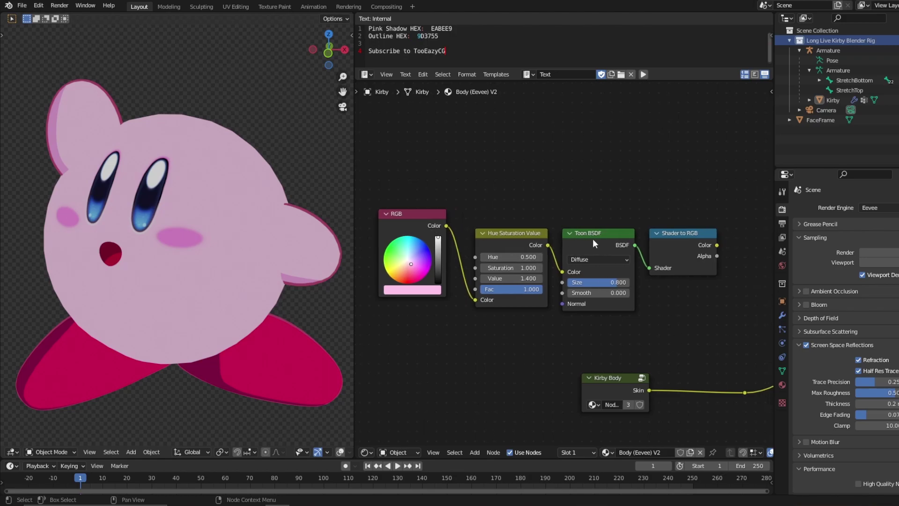
pyautogui.keyDown('ctrl'); pyautogui.keyDown('shift'); pyautogui.click(619, 238); pyautogui.keyUp('shift'); pyautogui.keyUp('ctrl')
pyautogui.keyDown('ctrl'); pyautogui.keyDown('shift'); pyautogui.click(706, 241); pyautogui.keyUp('shift'); pyautogui.keyUp('ctrl')
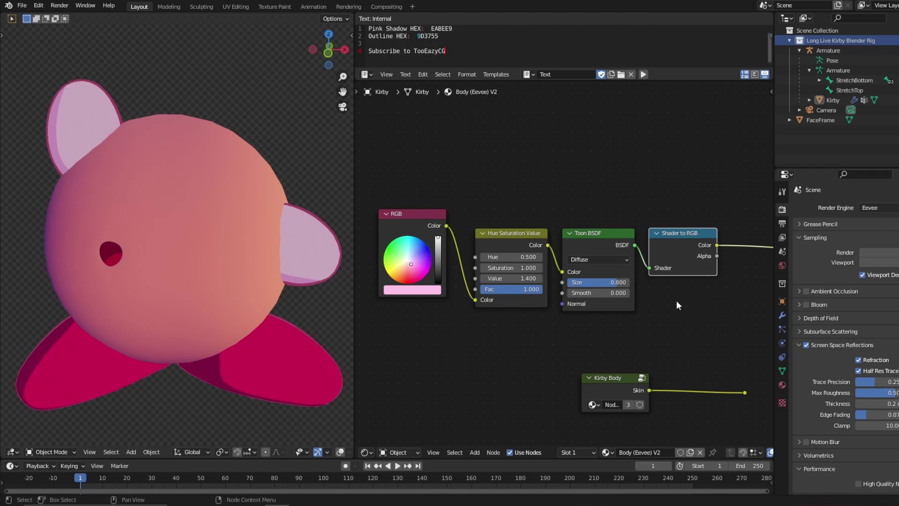
# Preview the plain RGB node on the body for comparison, and switch the preview back to Shader to RGB
pyautogui.keyDown('ctrl'); pyautogui.keyDown('shift'); pyautogui.click(430, 217); pyautogui.keyUp('shift'); pyautogui.keyUp('ctrl')
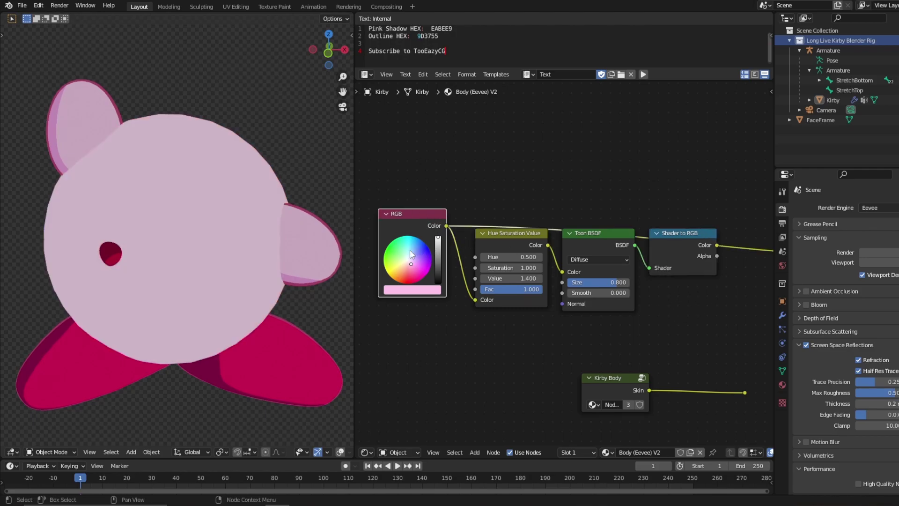
pyautogui.click(419, 254)
pyautogui.moveTo(420, 266); pyautogui.dragTo(408, 258)
pyautogui.scroll(-4, 627, 249)
pyautogui.scroll(-2, 545, 240)
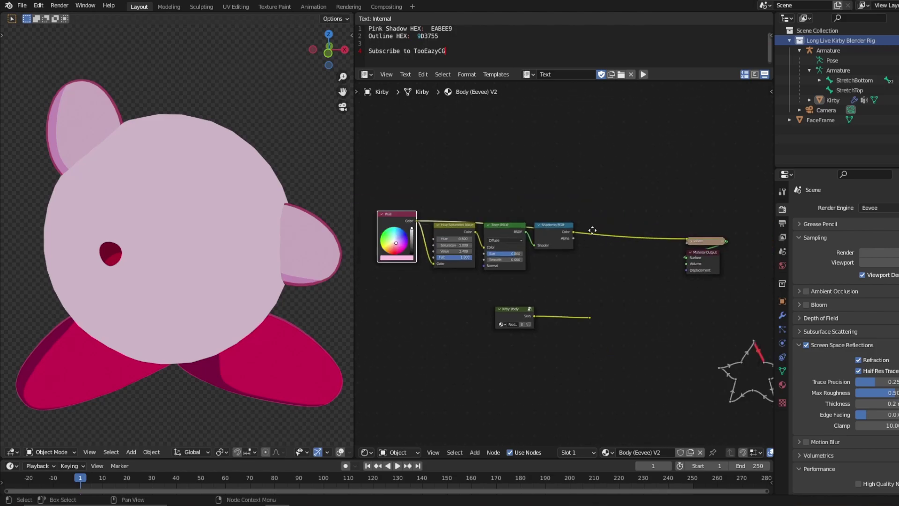
pyautogui.scroll(4, 555, 245)
pyautogui.keyDown('ctrl'); pyautogui.keyDown('shift'); pyautogui.click(473, 186); pyautogui.keyUp('shift'); pyautogui.keyUp('ctrl')
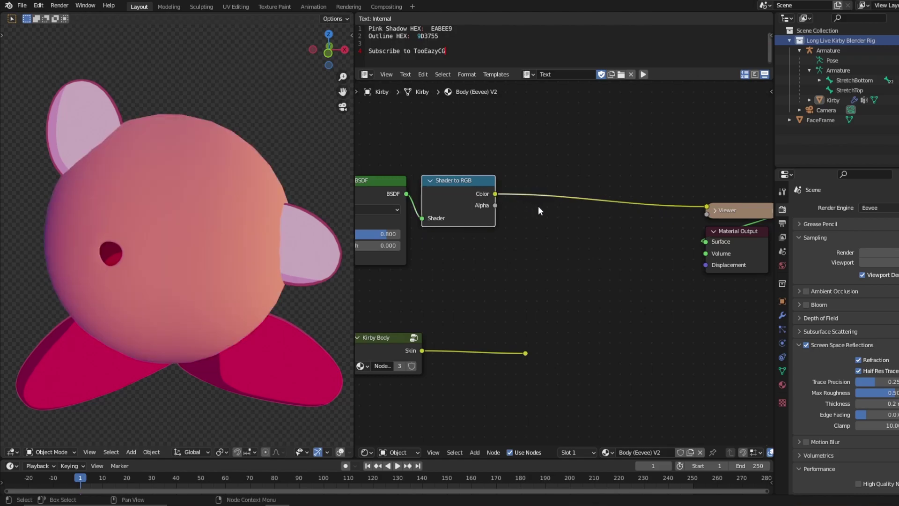
pyautogui.moveTo(550, 214); pyautogui.dragTo(565, 253, button='middle')
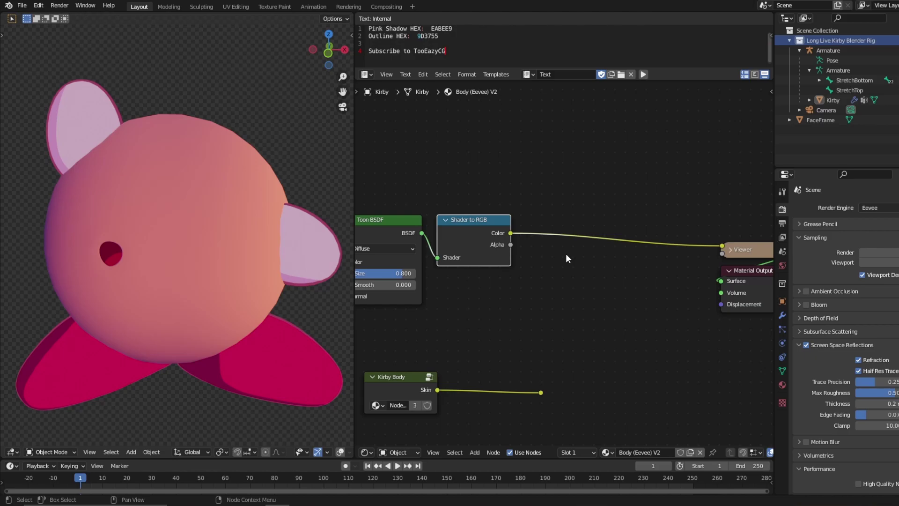
# Insert a Math node set to Add on the link between the Shader to RGB node and the Viewer
pyautogui.hotkey('shift', 'a')
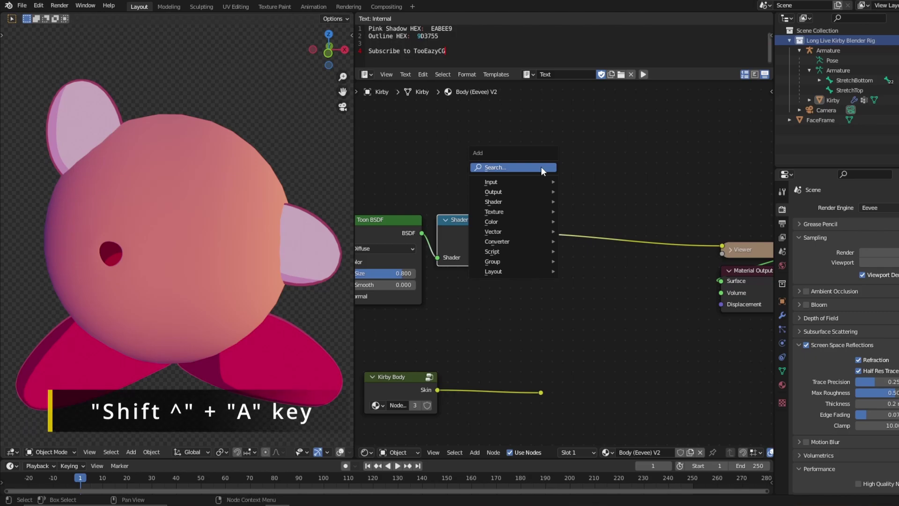
pyautogui.click(540, 167)
pyautogui.write('add')
pyautogui.press('Return')
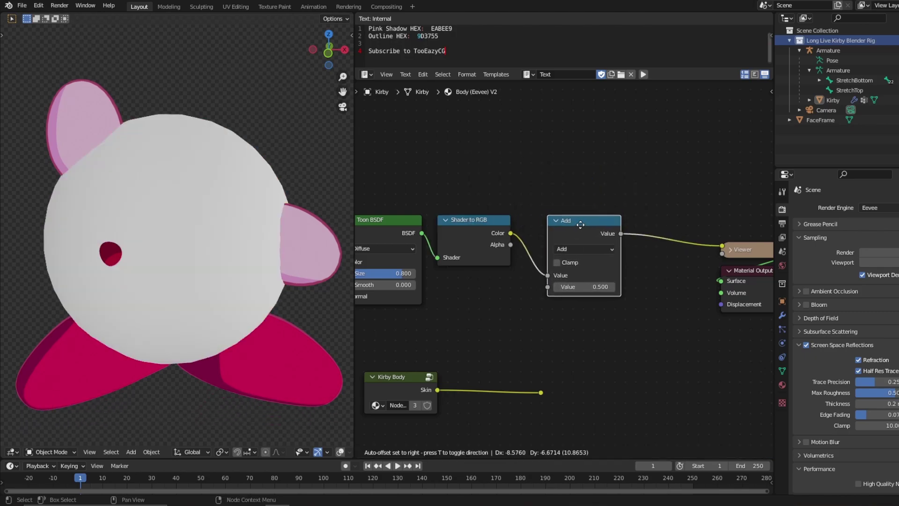
pyautogui.click(554, 222)
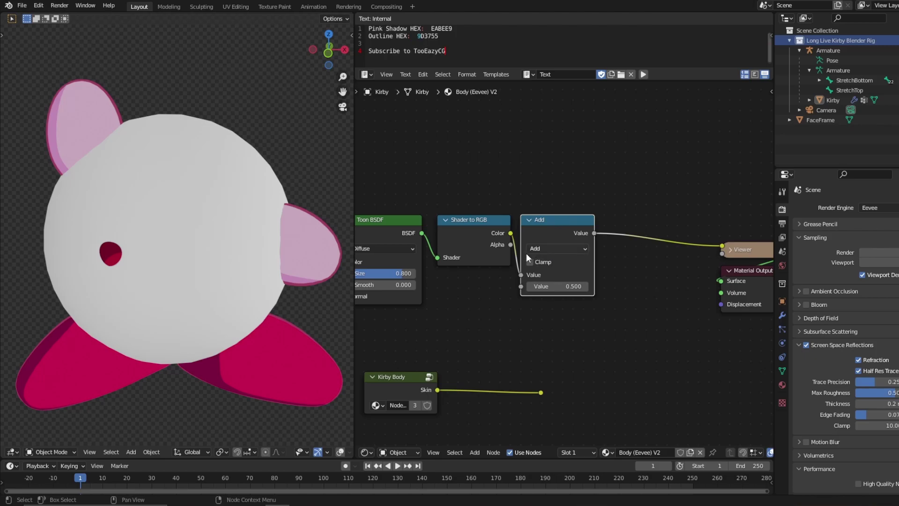
# Try the Subtract operation on the Math node and inspect its effect on the body's shading
pyautogui.scroll(1, 527, 252)
pyautogui.scroll(-6, 208, 226)
pyautogui.moveTo(243, 230); pyautogui.dragTo(173, 223, button='middle')
pyautogui.scroll(4, 174, 223)
pyautogui.moveTo(225, 233); pyautogui.dragTo(231, 236, button='middle')
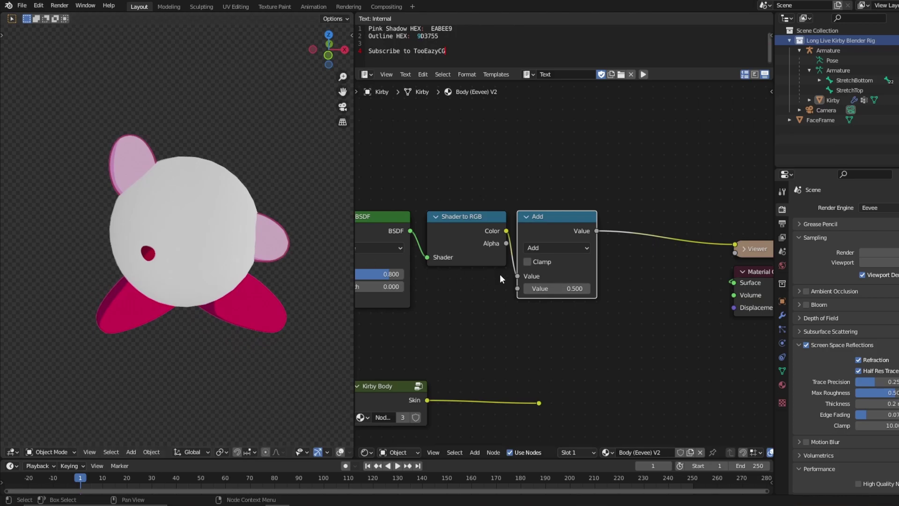
pyautogui.scroll(1, 544, 247)
pyautogui.click(538, 241)
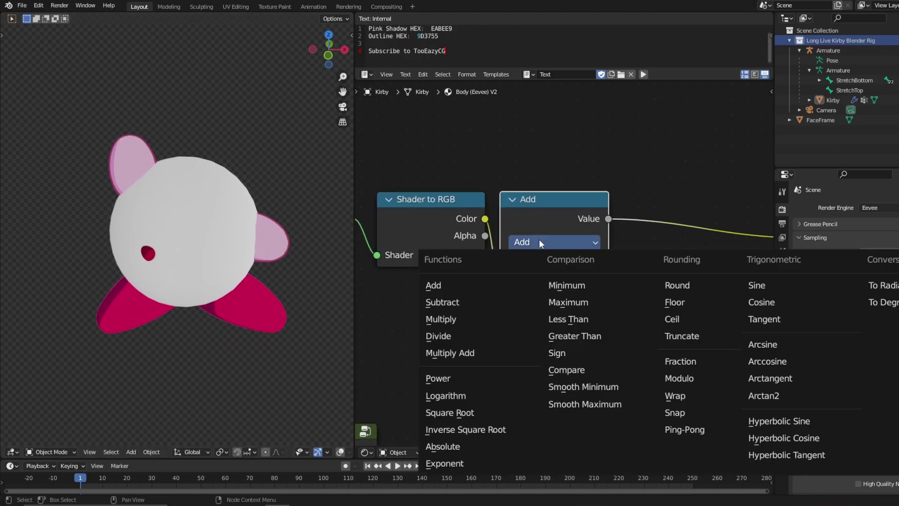
pyautogui.click(451, 302)
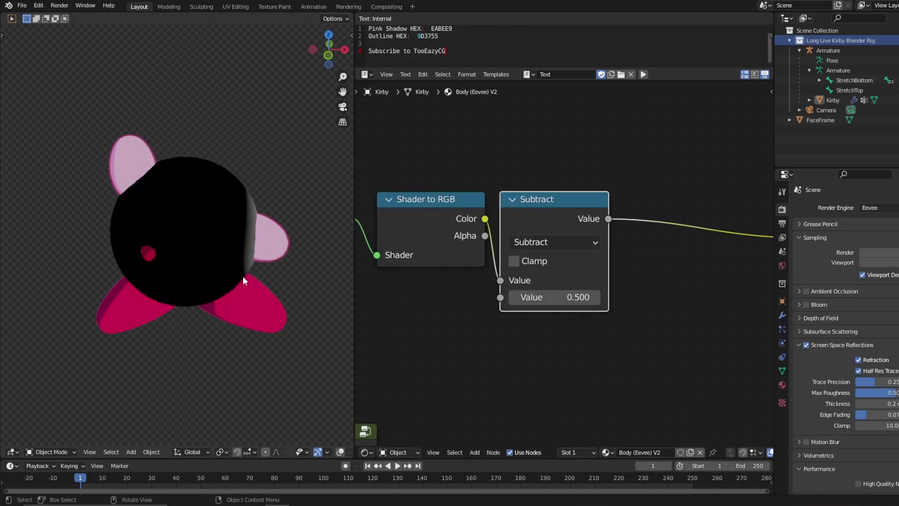
pyautogui.moveTo(242, 276)
pyautogui.mouseDown(button='middle')
pyautogui.moveTo(221, 232)
pyautogui.moveTo(169, 219)
pyautogui.moveTo(154, 229)
pyautogui.moveTo(187, 218)
pyautogui.moveTo(167, 235)
pyautogui.moveTo(331, 224)
pyautogui.moveTo(229, 247)
pyautogui.mouseUp(button='middle')
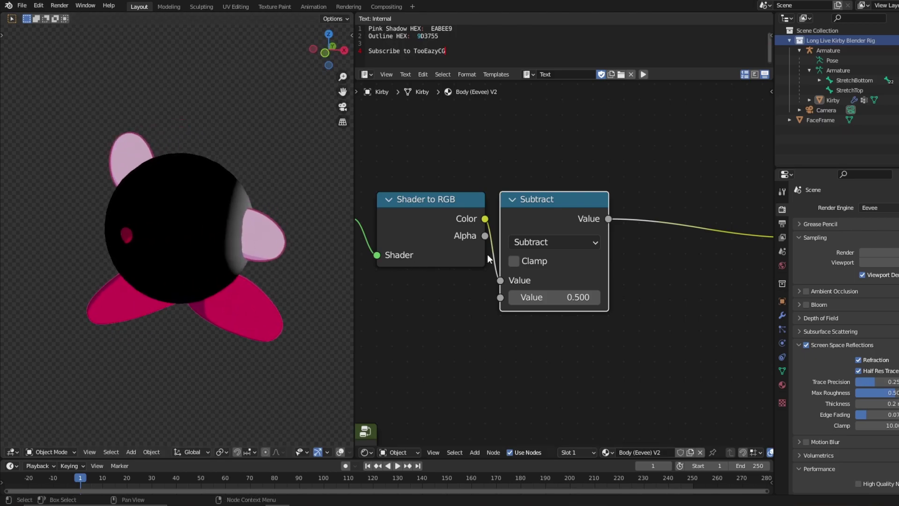
# Set the Math node's operation to Divide, check the shading around the body, and return to the camera view
pyautogui.click(544, 242)
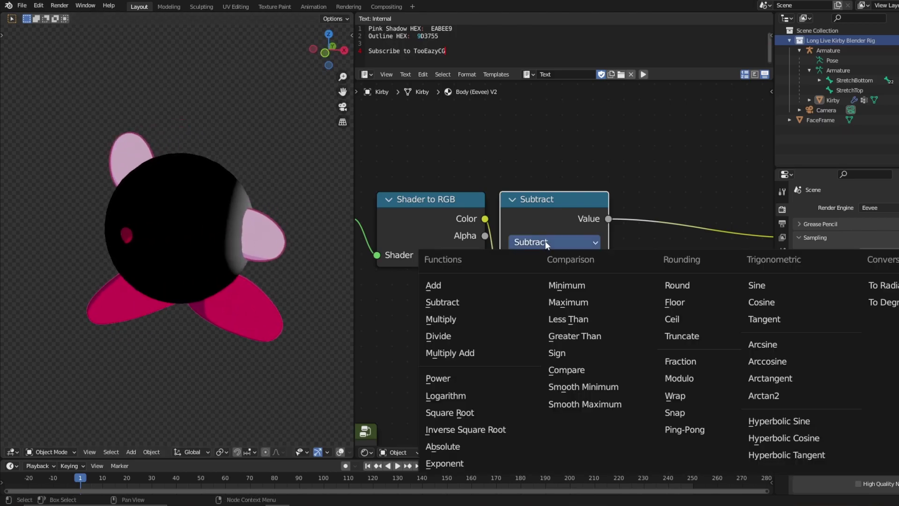
pyautogui.click(464, 336)
pyautogui.moveTo(262, 141); pyautogui.dragTo(284, 168, button='middle')
pyautogui.moveTo(322, 245); pyautogui.dragTo(283, 223, button='middle')
pyautogui.moveTo(553, 297)
pyautogui.mouseDown()
pyautogui.moveTo(604, 296)
pyautogui.moveTo(548, 295)
pyautogui.mouseUp()
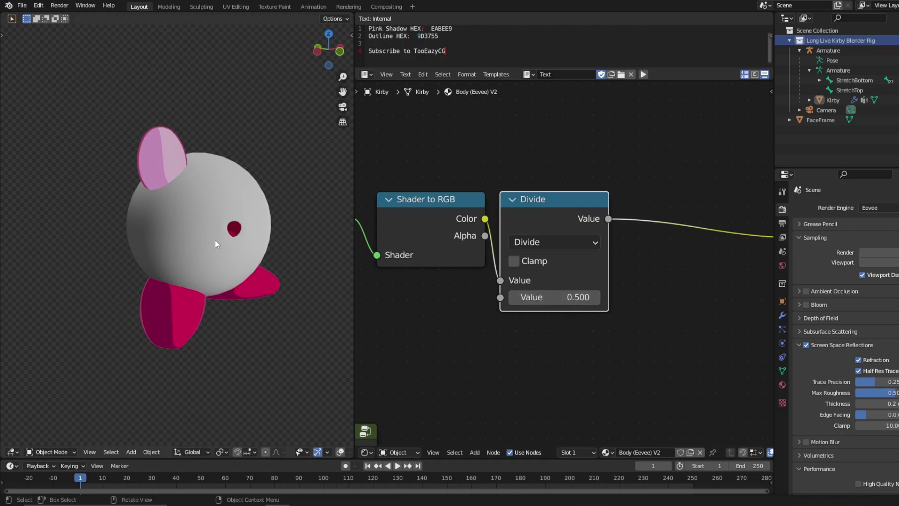
pyautogui.press('KP_0')
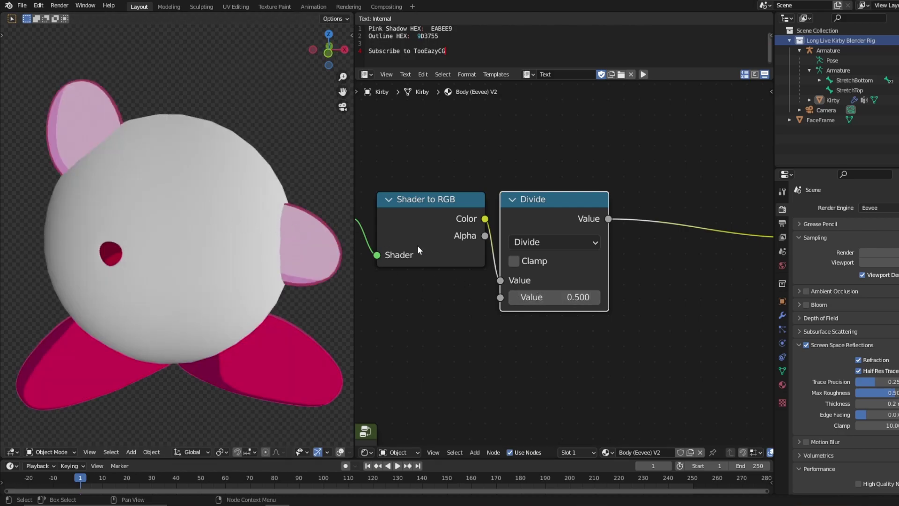
# Insert a ColorRamp node on the link between the Divide node and the Viewer
pyautogui.scroll(-2, 515, 239)
pyautogui.scroll(1, 558, 203)
pyautogui.hotkey('shift', 'a')
pyautogui.click(534, 192)
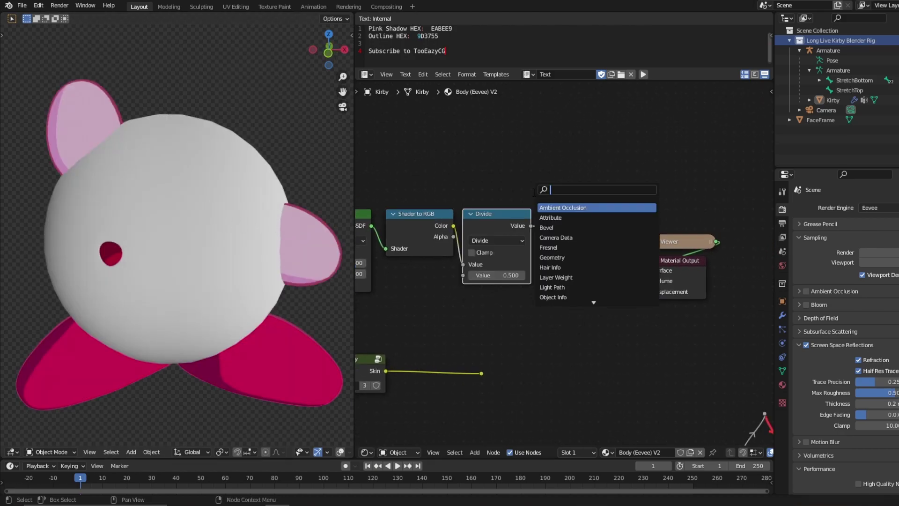
pyautogui.write('color')
pyautogui.press('Return')
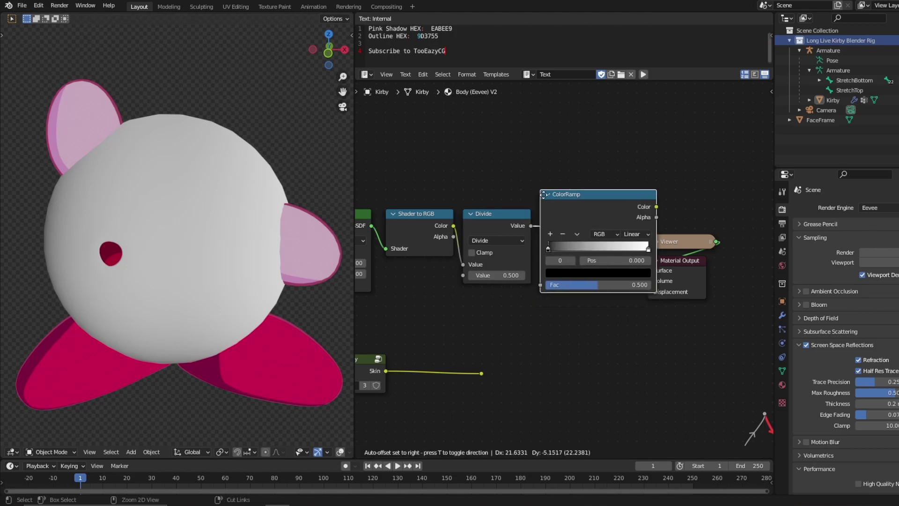
pyautogui.click(572, 193)
pyautogui.scroll(2, 625, 227)
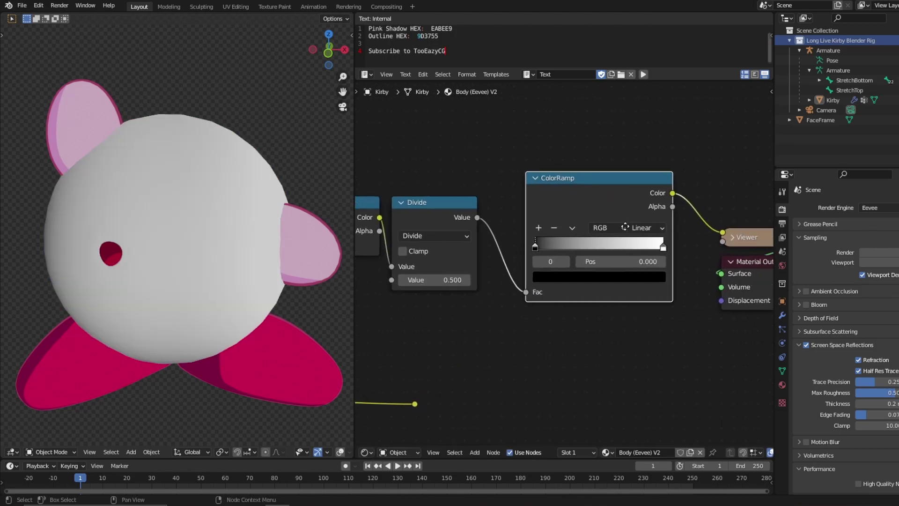
# Set the ColorRamp's interpolation to Constant and move its white stop to position 0.300
pyautogui.moveTo(625, 226); pyautogui.dragTo(598, 228, button='middle')
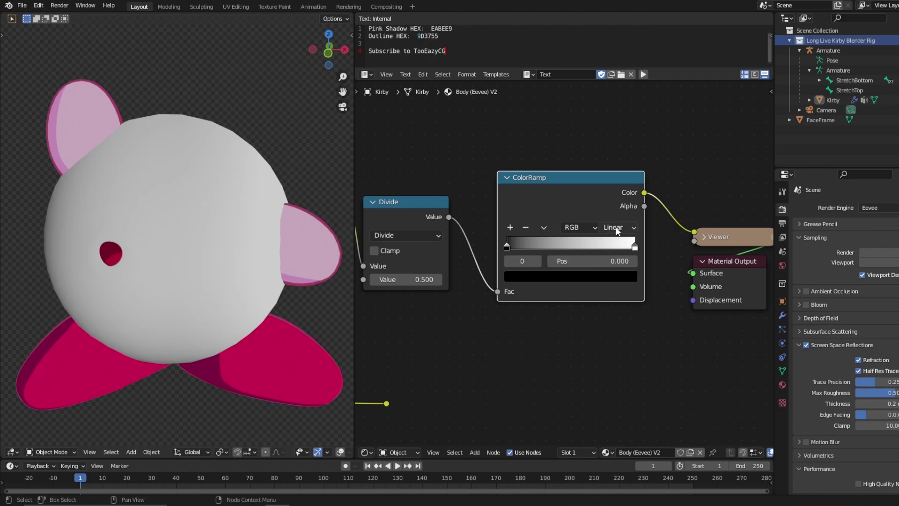
pyautogui.click(616, 228)
pyautogui.click(619, 295)
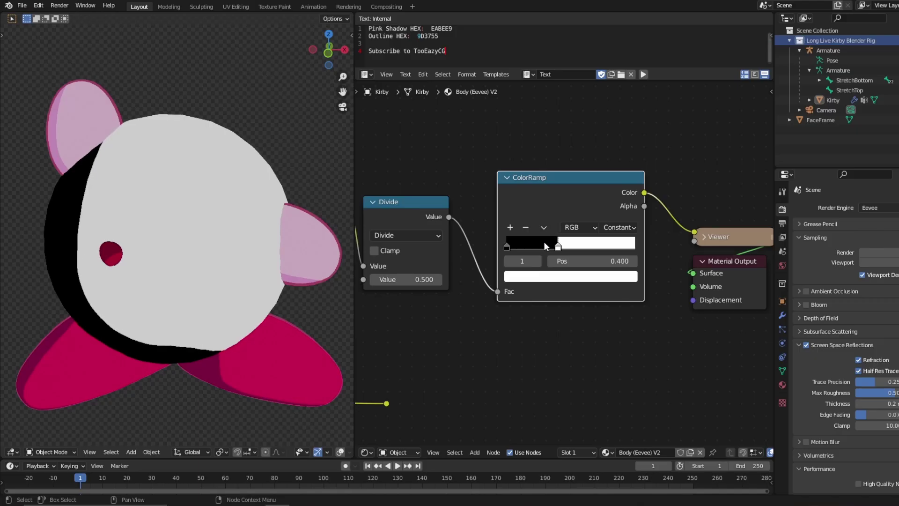
pyautogui.moveTo(544, 242); pyautogui.dragTo(532, 241)
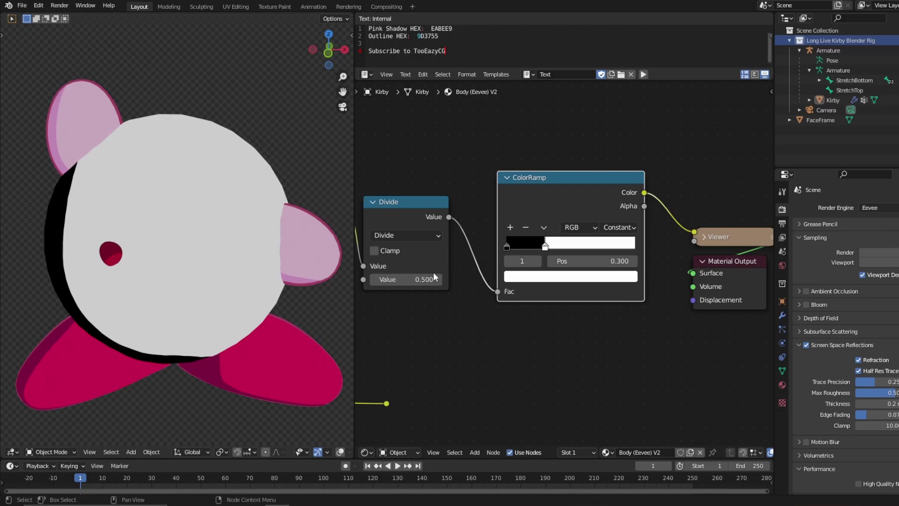
# Move the ColorRamp closer to the Divide node and insert a second ColorRamp between it and the Viewer
pyautogui.moveTo(420, 279)
pyautogui.mouseDown()
pyautogui.moveTo(406, 279)
pyautogui.moveTo(437, 279)
pyautogui.moveTo(420, 279)
pyautogui.mouseUp()
pyautogui.moveTo(563, 189); pyautogui.dragTo(517, 180)
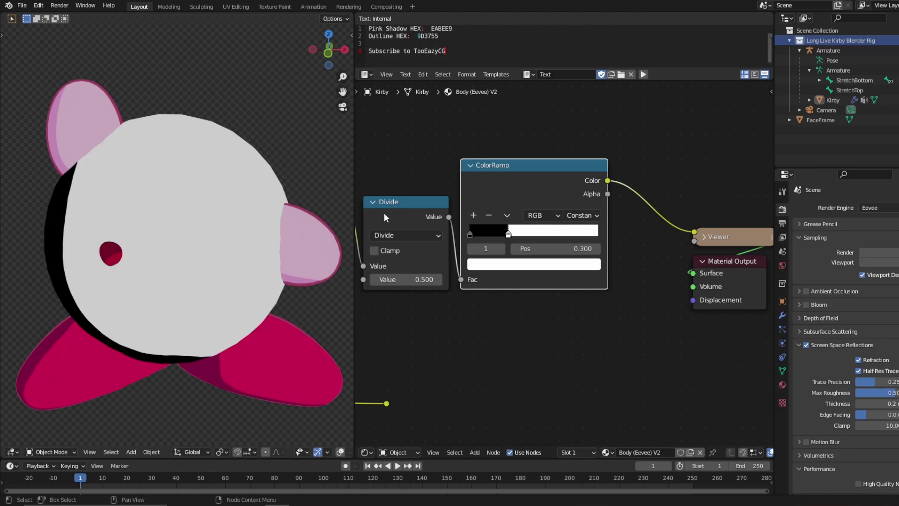
pyautogui.moveTo(559, 253); pyautogui.dragTo(482, 253, button='middle')
pyautogui.hotkey('shift', 'a')
pyautogui.write('colo')
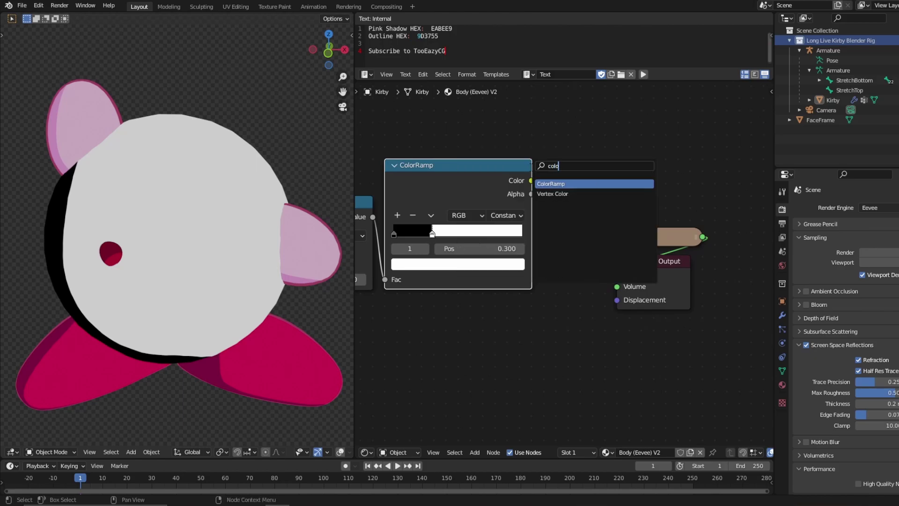
pyautogui.press('Return')
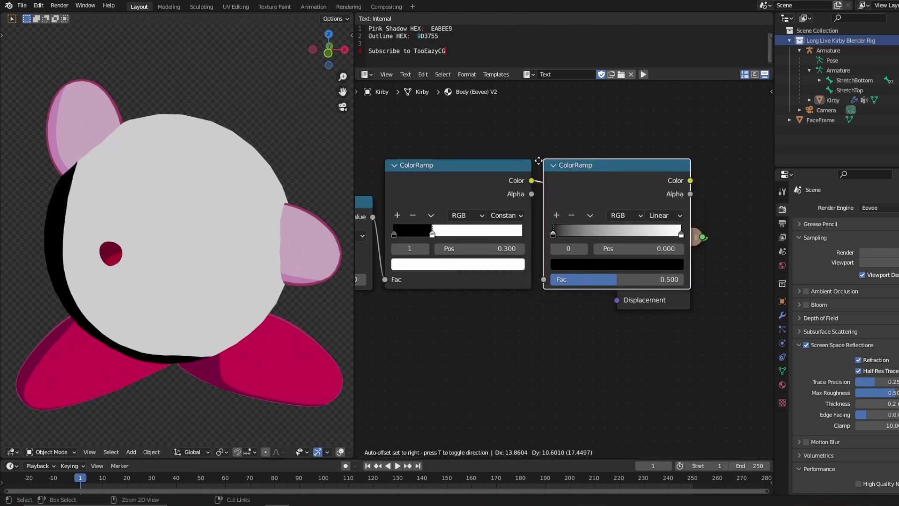
pyautogui.click(592, 185)
pyautogui.moveTo(592, 186); pyautogui.dragTo(504, 186, button='middle')
# Set the second ColorRamp's interpolation to Constant and move its white stop to position 0.873
pyautogui.click(614, 216)
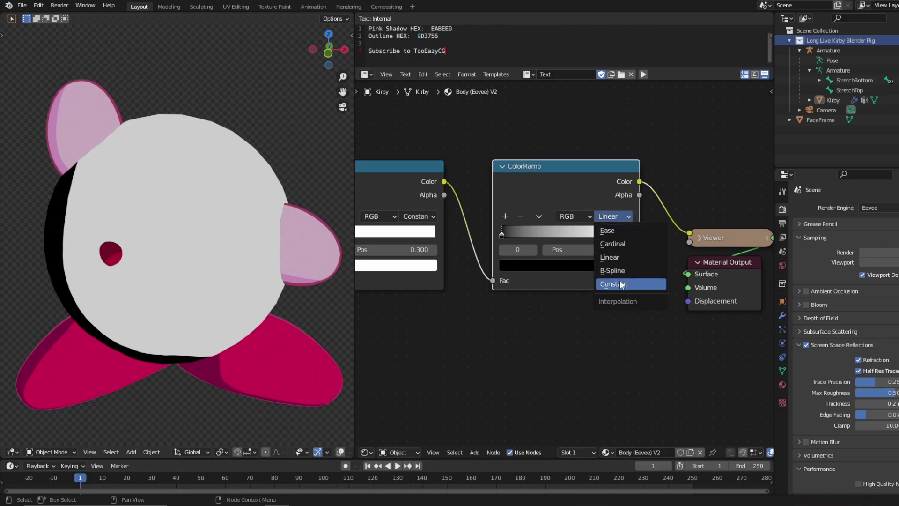
pyautogui.click(618, 284)
pyautogui.moveTo(529, 176); pyautogui.dragTo(505, 176)
pyautogui.moveTo(593, 229); pyautogui.dragTo(577, 228)
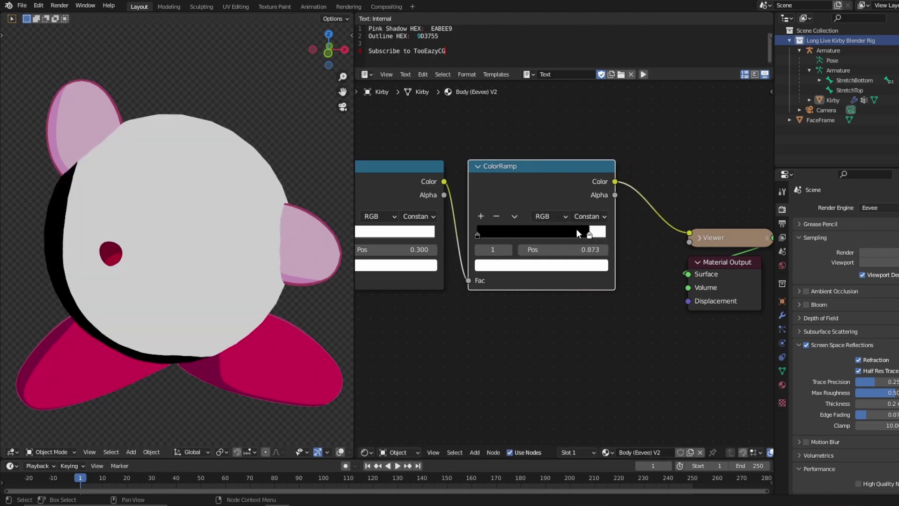
# Change the second ColorRamp's black stop to the pink shadow colour, hex EABEE9
pyautogui.click(488, 233)
pyautogui.click(490, 266)
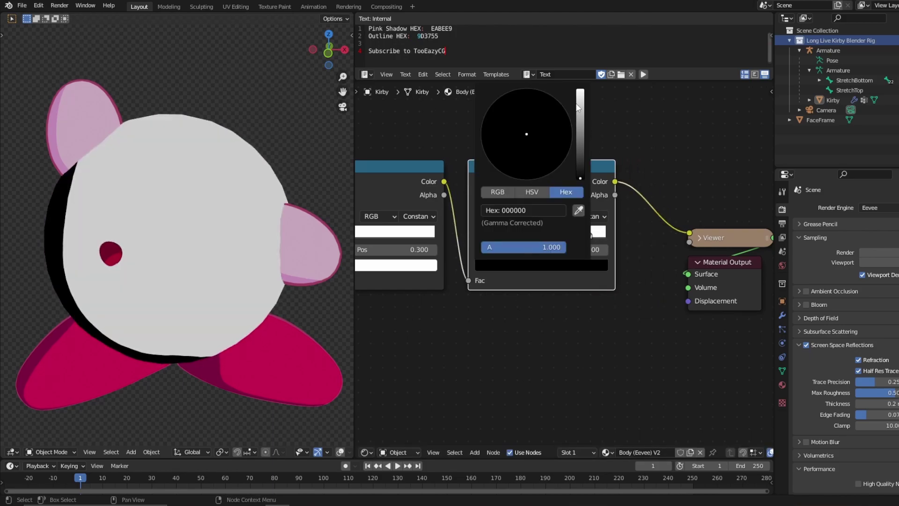
pyautogui.click(580, 92)
pyautogui.moveTo(538, 152)
pyautogui.mouseDown()
pyautogui.moveTo(554, 152)
pyautogui.moveTo(547, 134)
pyautogui.mouseUp()
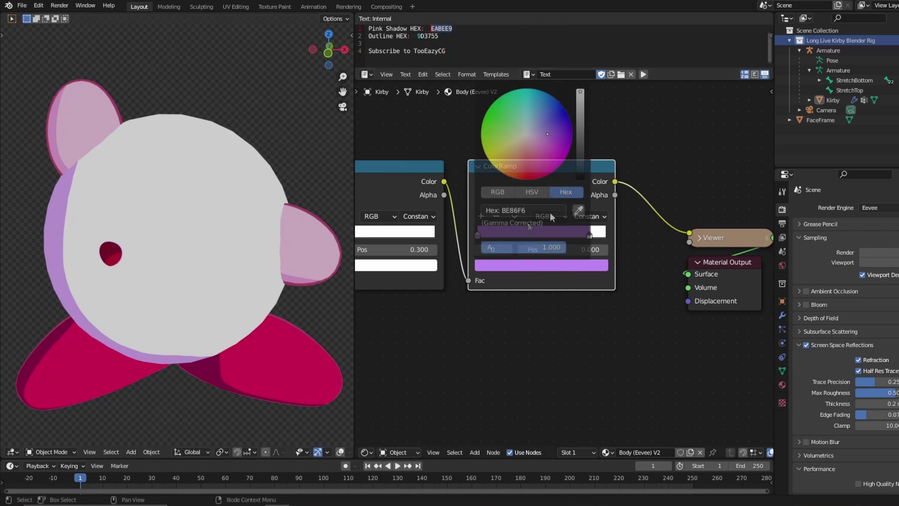
pyautogui.click(549, 211)
pyautogui.write('EABEE9')
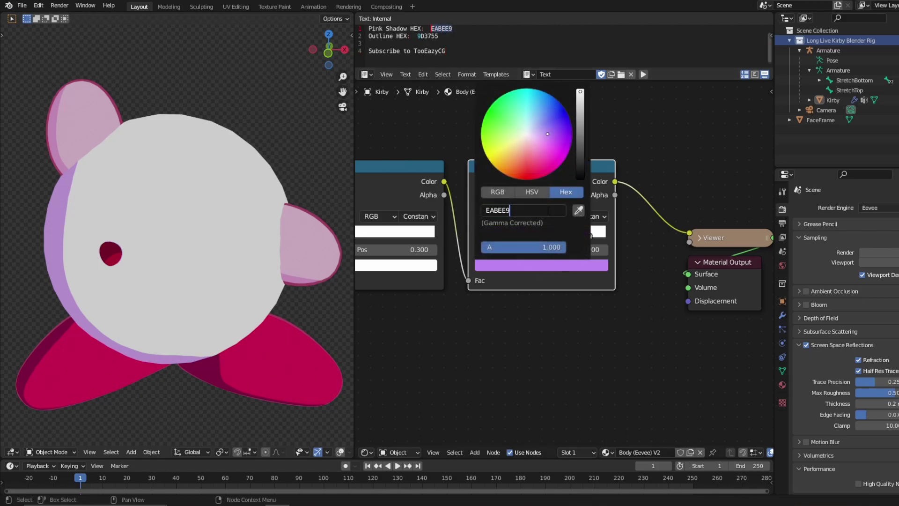
pyautogui.press('Return')
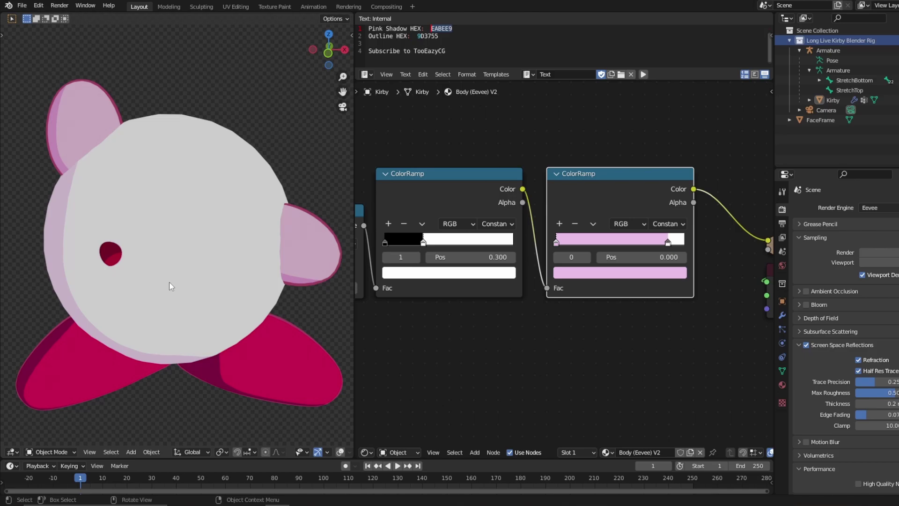
# Preview the Kirby Body group's texture on the model, then return the preview to the second ColorRamp
pyautogui.scroll(-11, 489, 346)
pyautogui.keyDown('ctrl'); pyautogui.keyDown('shift'); pyautogui.click(444, 331); pyautogui.keyUp('shift'); pyautogui.keyUp('ctrl')
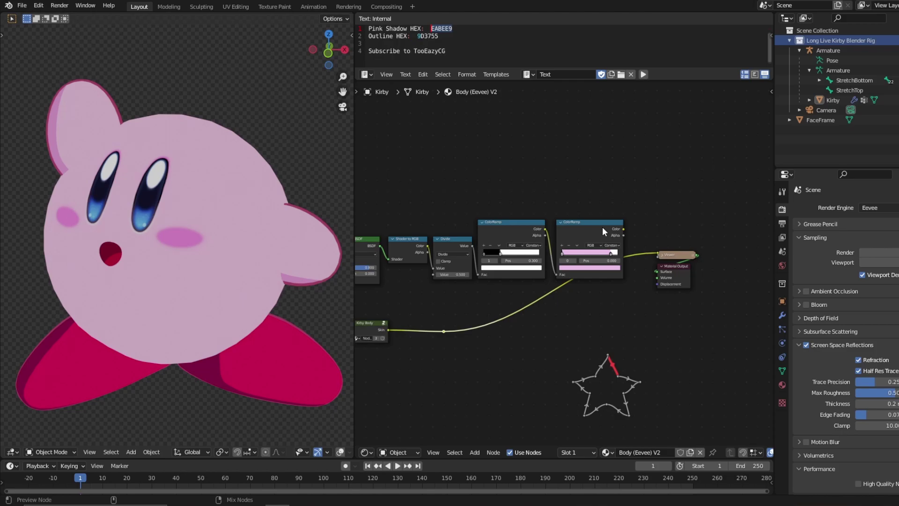
pyautogui.keyDown('ctrl'); pyautogui.keyDown('shift'); pyautogui.click(602, 232); pyautogui.keyUp('shift'); pyautogui.keyUp('ctrl')
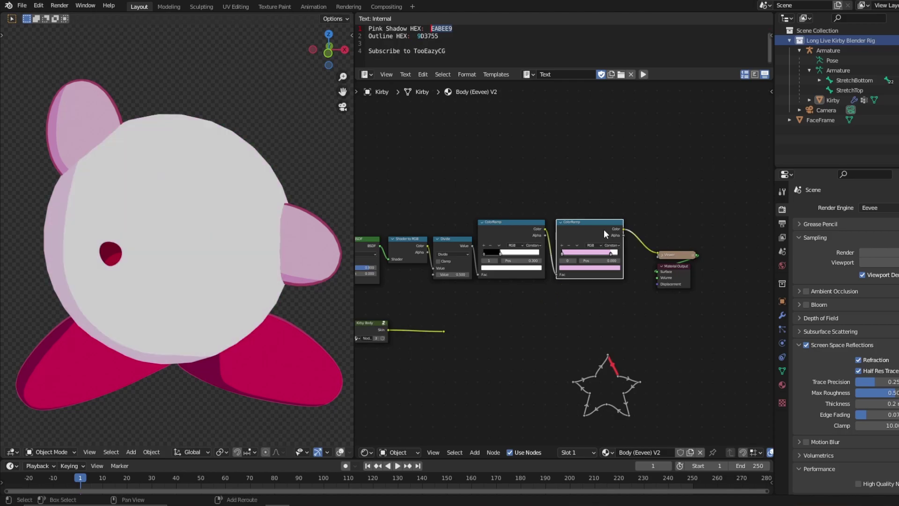
# Insert a MixRGB node on the link between the second ColorRamp and the Viewer
pyautogui.moveTo(634, 250); pyautogui.dragTo(548, 262, button='middle')
pyautogui.scroll(6, 546, 265)
pyautogui.hotkey('shift', 'a')
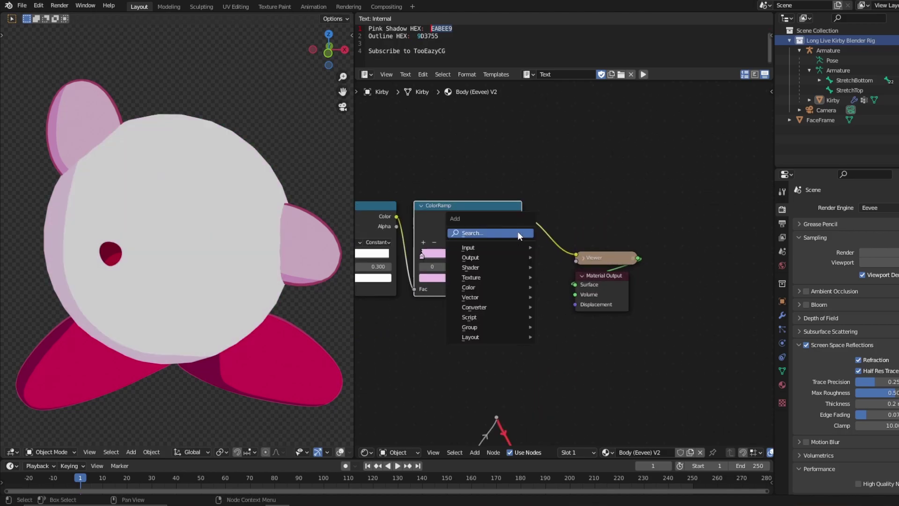
pyautogui.write('mix')
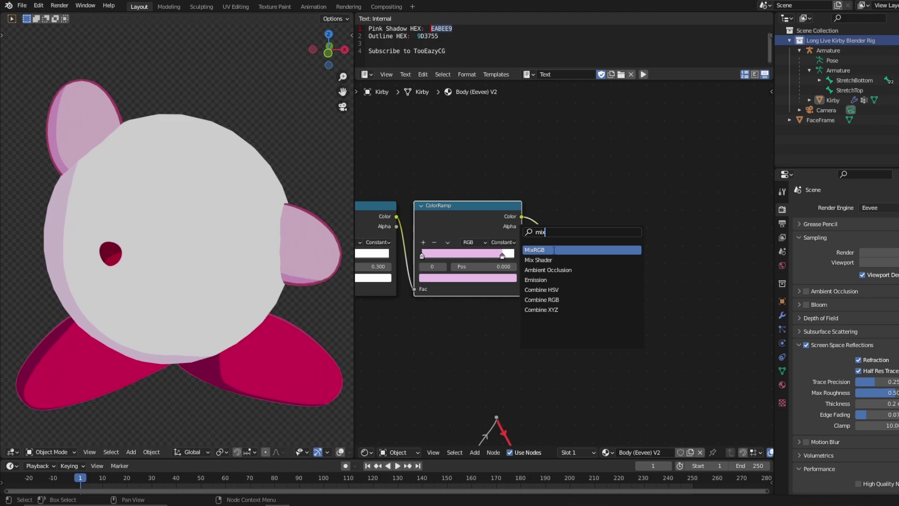
pyautogui.click(553, 250)
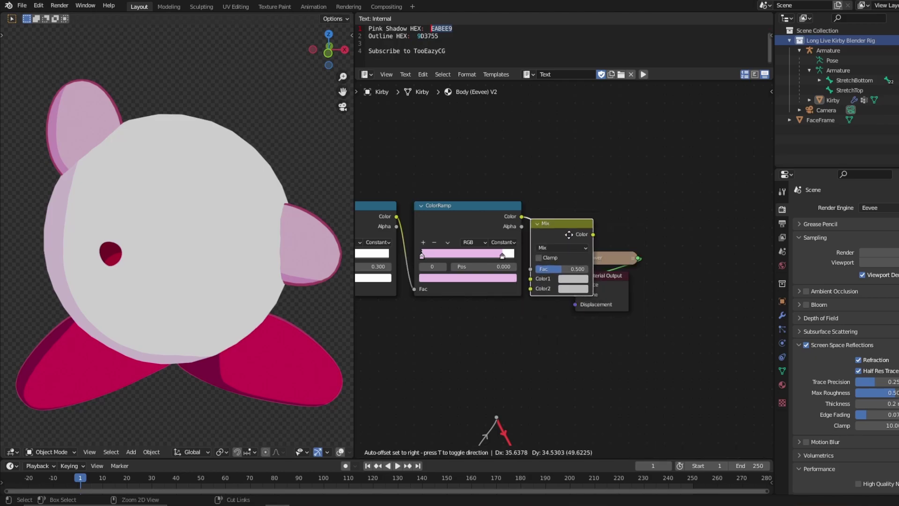
pyautogui.click(570, 235)
pyautogui.scroll(3, 573, 239)
pyautogui.click(578, 234)
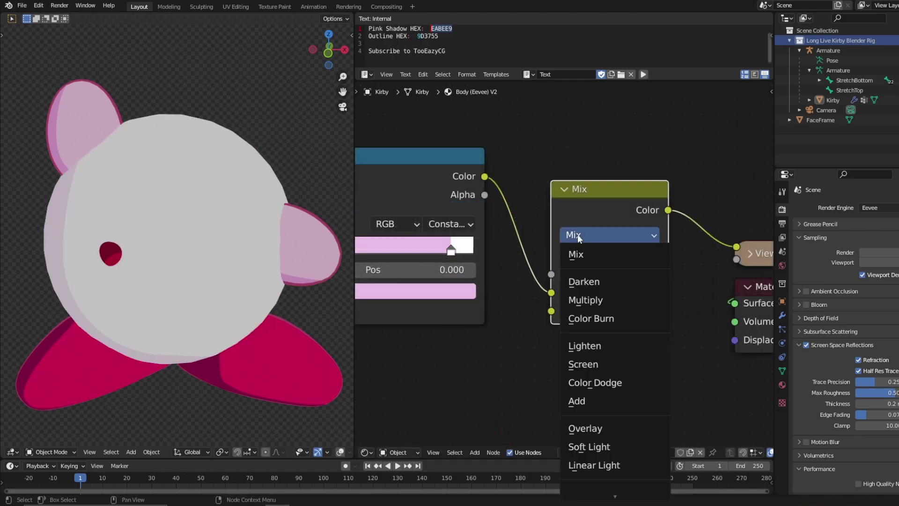
pyautogui.click(578, 234)
# Connect the Kirby Body group's Skin output to the Mix node's Color2 input
pyautogui.scroll(-5, 490, 318)
pyautogui.moveTo(490, 319); pyautogui.dragTo(609, 277, button='middle')
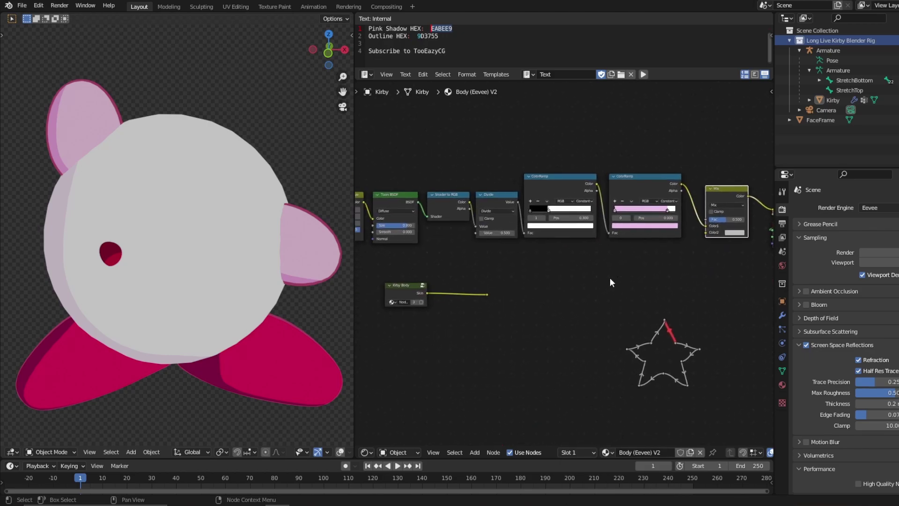
pyautogui.moveTo(489, 294); pyautogui.dragTo(702, 232)
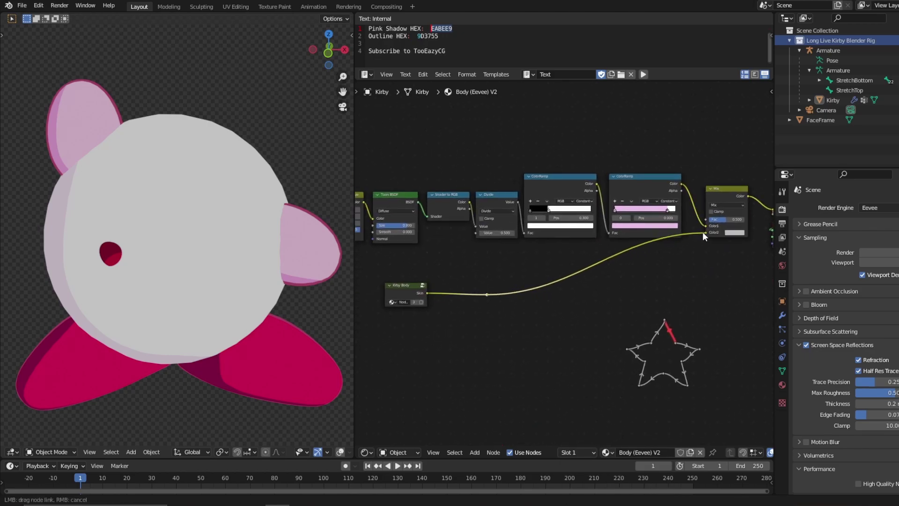
pyautogui.moveTo(702, 232); pyautogui.dragTo(544, 266, button='middle')
# Set the Mix node's blend mode to Multiply and its Fac to 1.000
pyautogui.scroll(4, 547, 267)
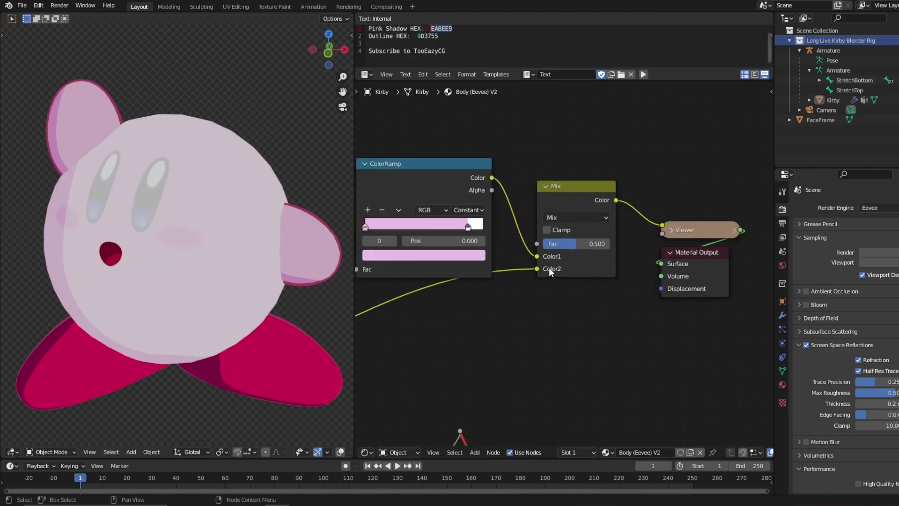
pyautogui.scroll(1, 550, 272)
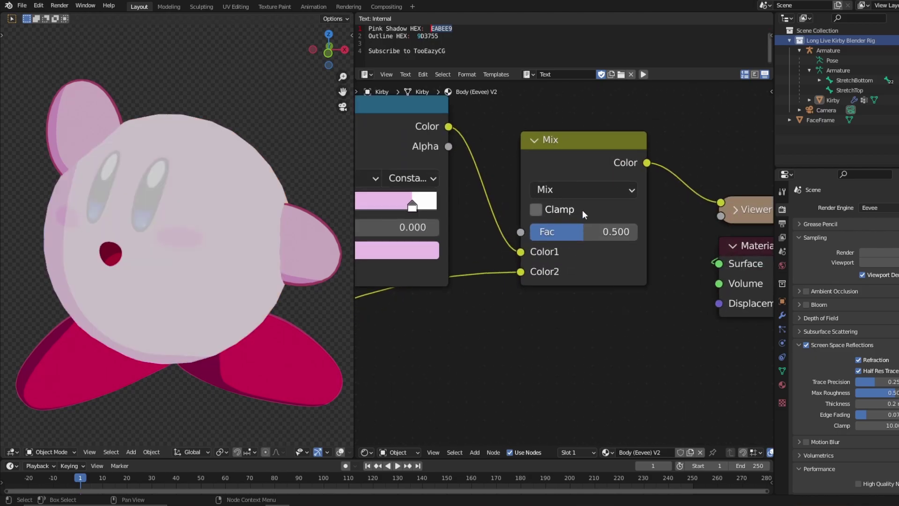
pyautogui.click(569, 191)
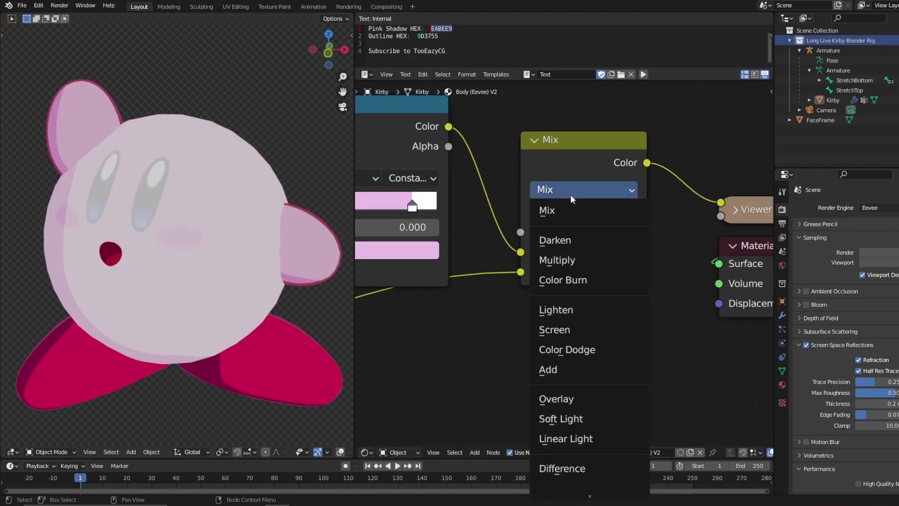
pyautogui.click(569, 260)
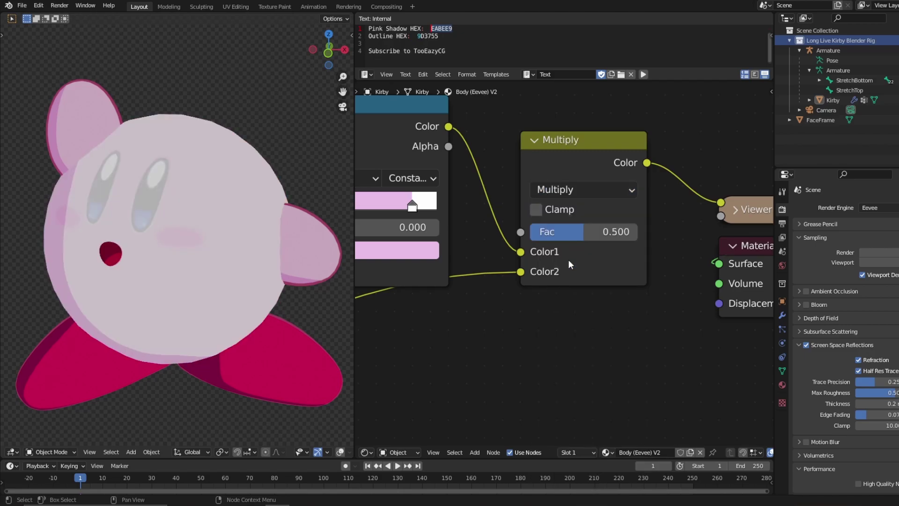
pyautogui.moveTo(583, 231); pyautogui.dragTo(638, 232)
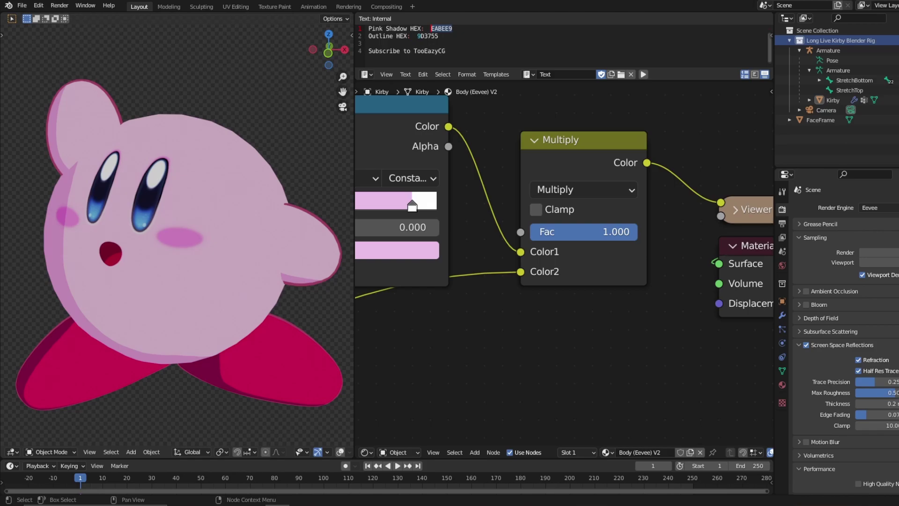
# Move the first ColorRamp's white stop to position 0.268 and check the shading around the body
pyautogui.moveTo(637, 231); pyautogui.dragTo(572, 231)
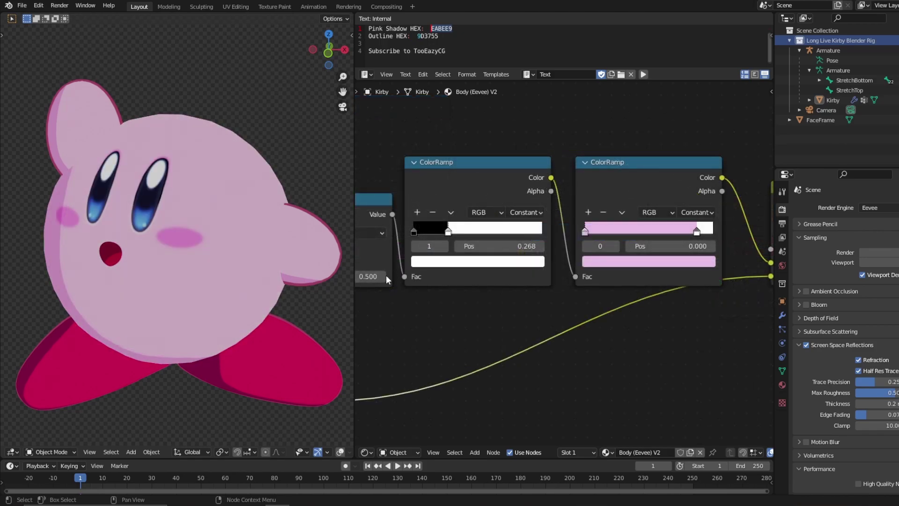
pyautogui.moveTo(364, 275)
pyautogui.mouseDown()
pyautogui.moveTo(354, 275)
pyautogui.moveTo(364, 275)
pyautogui.mouseUp()
pyautogui.scroll(-3, 562, 255)
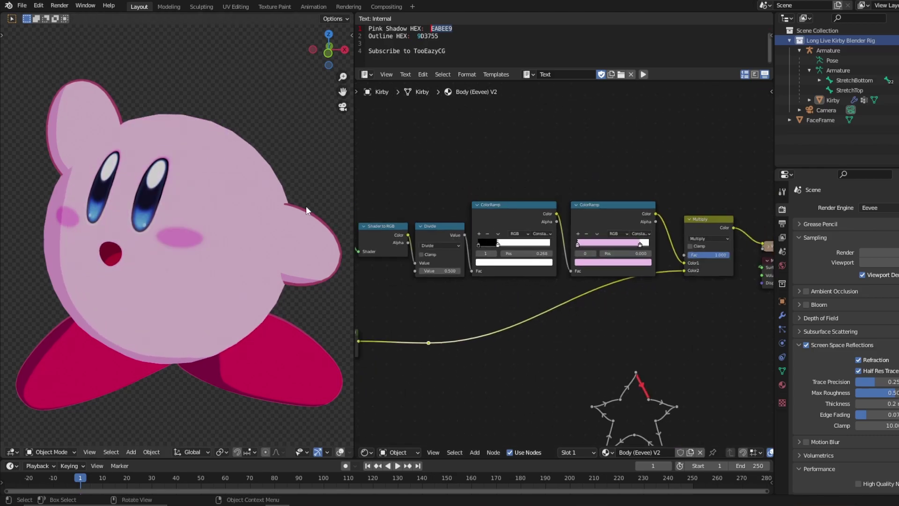
pyautogui.moveTo(305, 206); pyautogui.dragTo(271, 221, button='middle')
pyautogui.scroll(-3, 618, 314)
pyautogui.scroll(1, 631, 306)
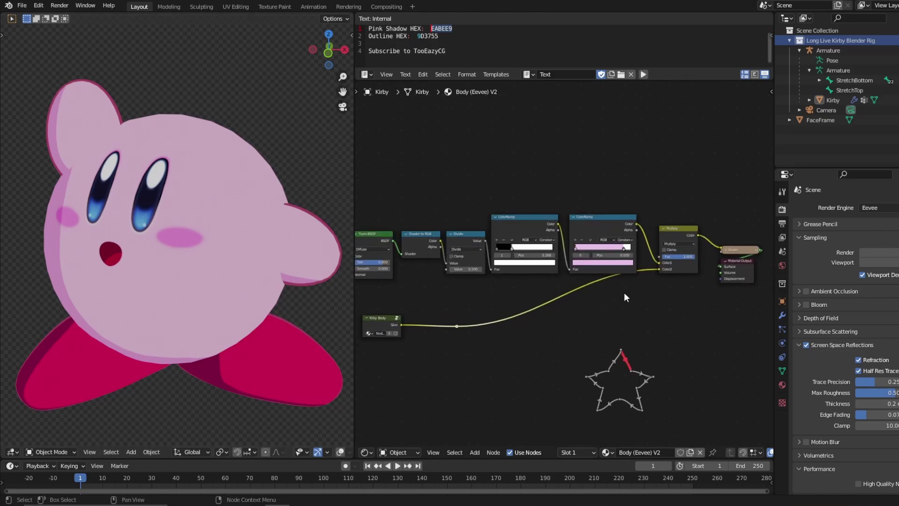
# Add a Layer Weight node in the empty space below the ColorRamp nodes
pyautogui.moveTo(624, 293); pyautogui.dragTo(554, 263, button='middle')
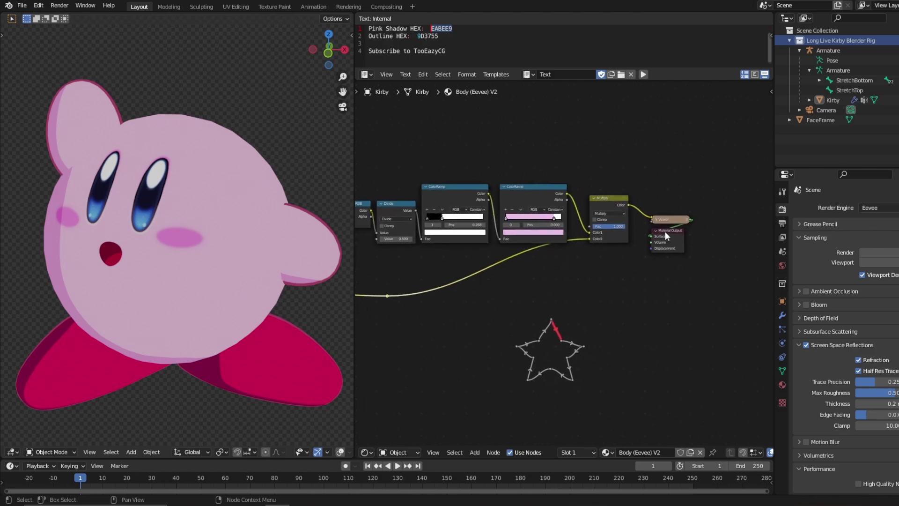
pyautogui.moveTo(512, 323); pyautogui.dragTo(535, 294, button='middle')
pyautogui.scroll(4, 573, 295)
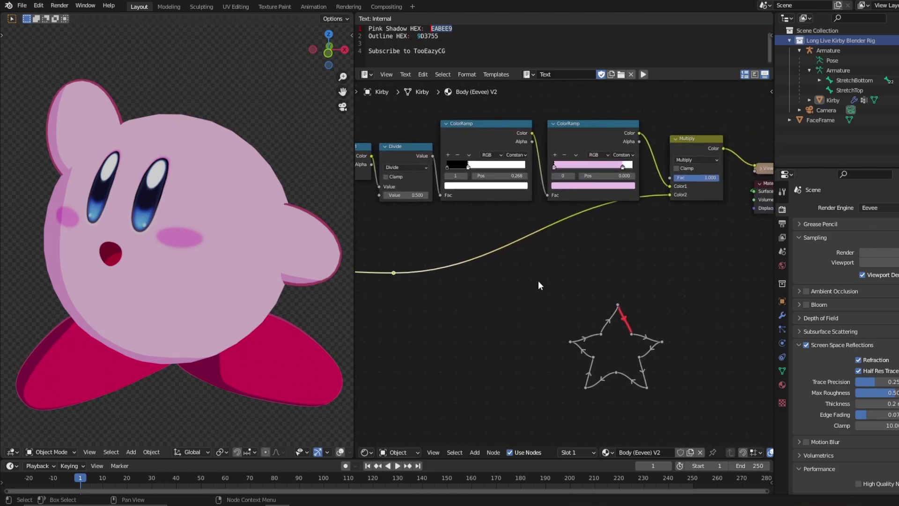
pyautogui.hotkey('shift', 'a')
pyautogui.click(524, 257)
pyautogui.write('laye')
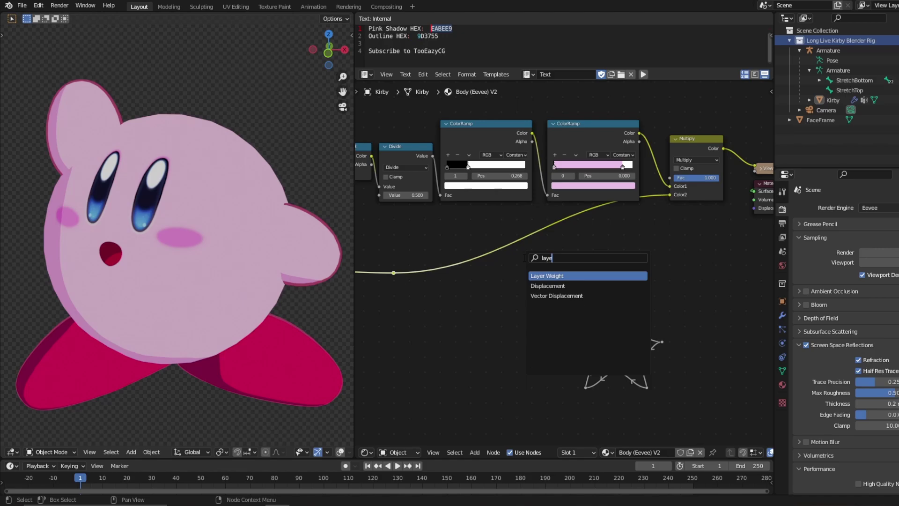
pyautogui.press('Return')
pyautogui.click(469, 283)
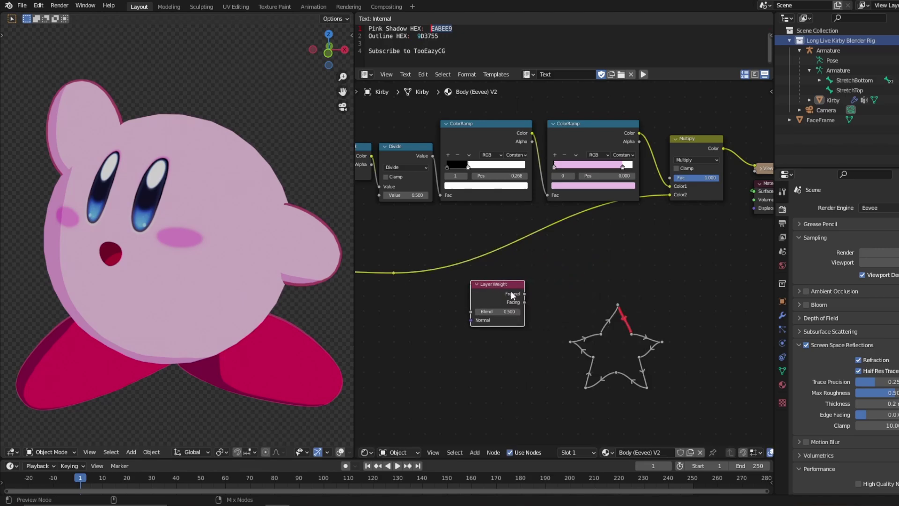
# Preview the Layer Weight node's Fresnel output around Kirby's body, compare it with Facing, and keep Fresnel connected to the Viewer
pyautogui.keyDown('ctrl'); pyautogui.keyDown('shift'); pyautogui.click(510, 290); pyautogui.keyUp('shift'); pyautogui.keyUp('ctrl')
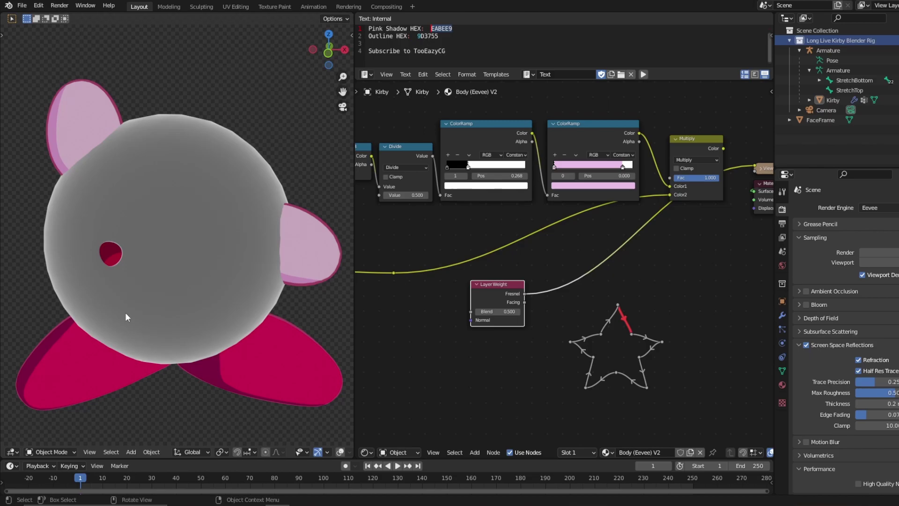
pyautogui.scroll(-6, 171, 238)
pyautogui.moveTo(171, 238); pyautogui.dragTo(309, 252, button='middle')
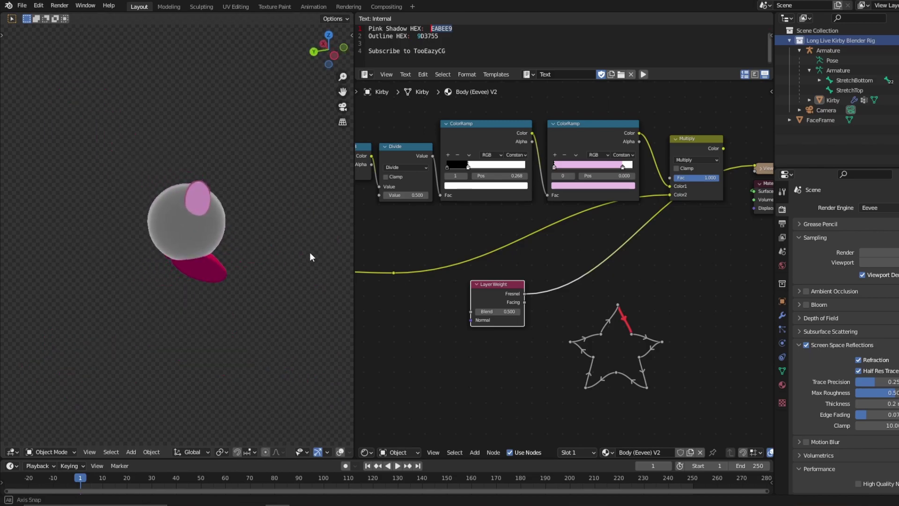
pyautogui.scroll(7, 225, 258)
pyautogui.moveTo(230, 241); pyautogui.dragTo(119, 216, button='middle')
pyautogui.press('KP_0')
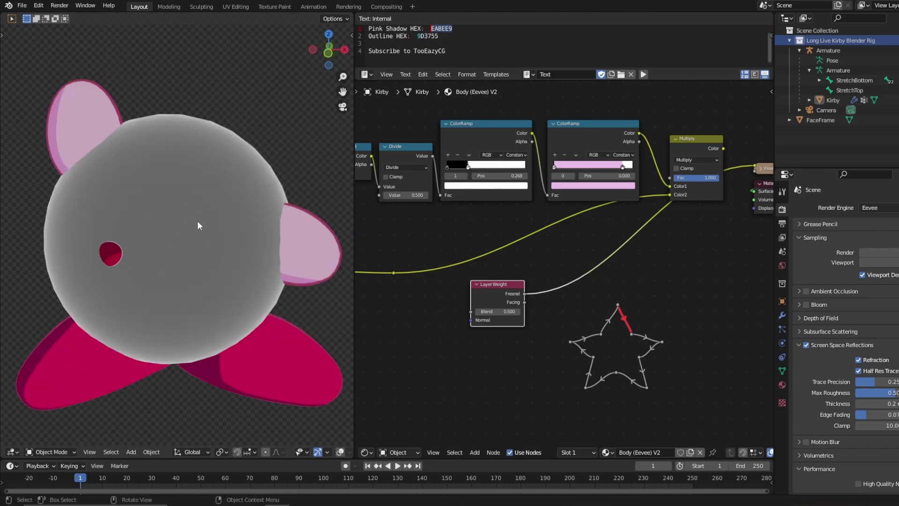
pyautogui.keyDown('ctrl'); pyautogui.moveTo(536, 291); pyautogui.dragTo(525, 302); pyautogui.keyUp('ctrl')
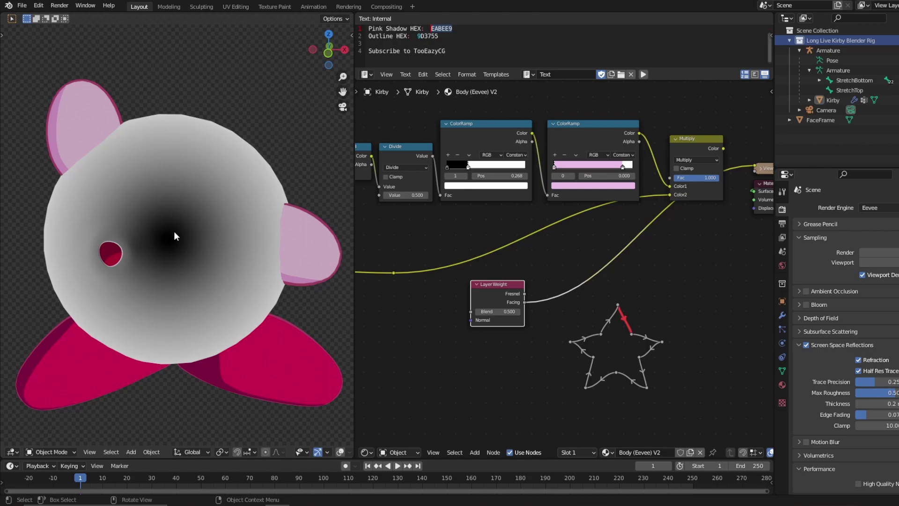
pyautogui.keyDown('ctrl'); pyautogui.keyDown('shift'); pyautogui.click(514, 286); pyautogui.keyUp('shift'); pyautogui.keyUp('ctrl')
# Insert a ColorRamp node between the Layer Weight node's Fresnel output and the Viewer
pyautogui.hotkey('shift', 'a')
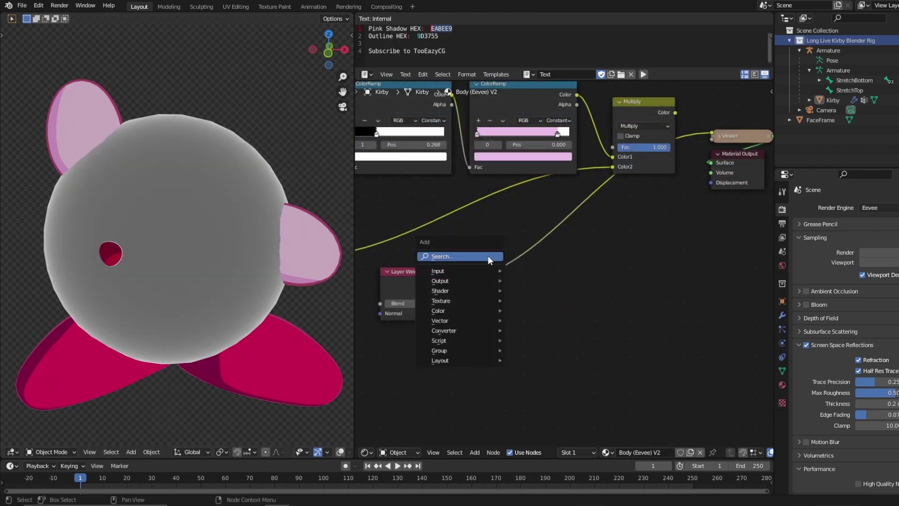
pyautogui.click(488, 255)
pyautogui.write('colo')
pyautogui.press('Return')
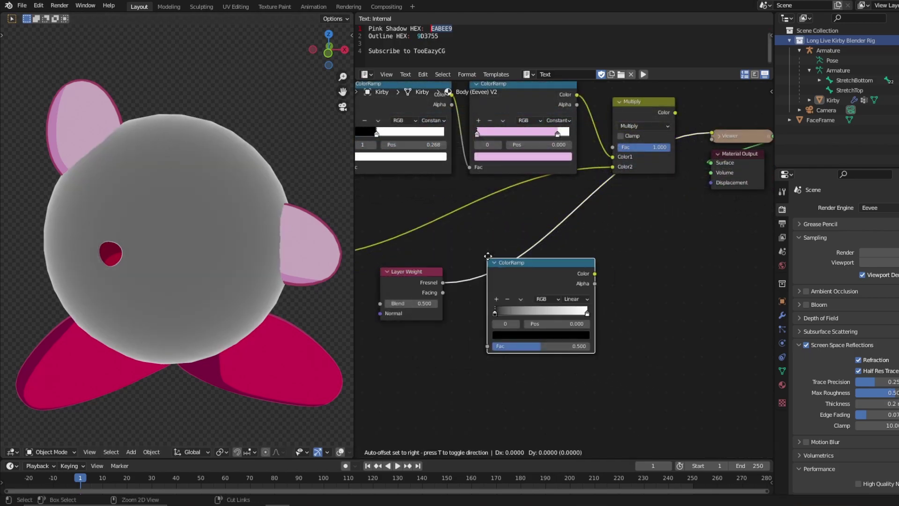
pyautogui.click(459, 265)
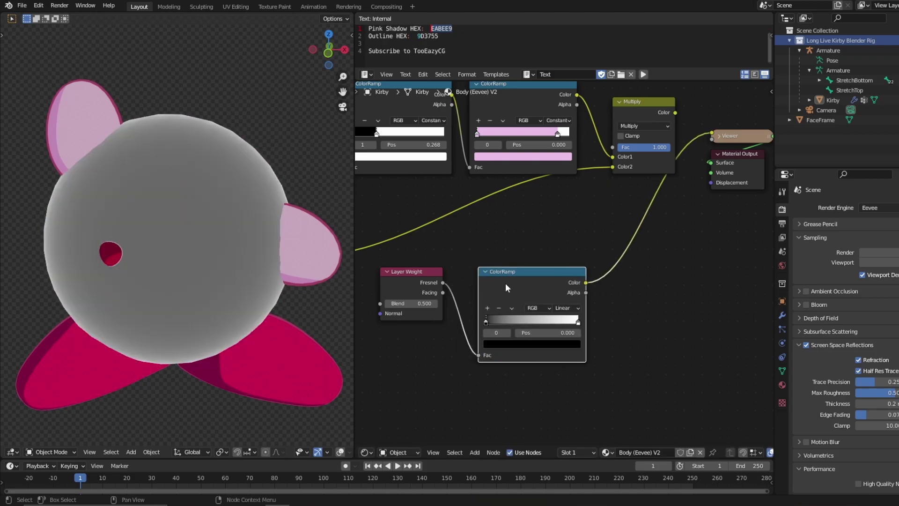
# Set the Layer Weight ColorRamp to Constant interpolation, move its white stop to position 0.386, and check the outline around Kirby's body
pyautogui.moveTo(490, 319)
pyautogui.mouseDown()
pyautogui.moveTo(517, 317)
pyautogui.moveTo(499, 323)
pyautogui.mouseUp()
pyautogui.moveTo(575, 322)
pyautogui.mouseDown()
pyautogui.moveTo(547, 323)
pyautogui.moveTo(592, 324)
pyautogui.mouseUp()
pyautogui.click(567, 308)
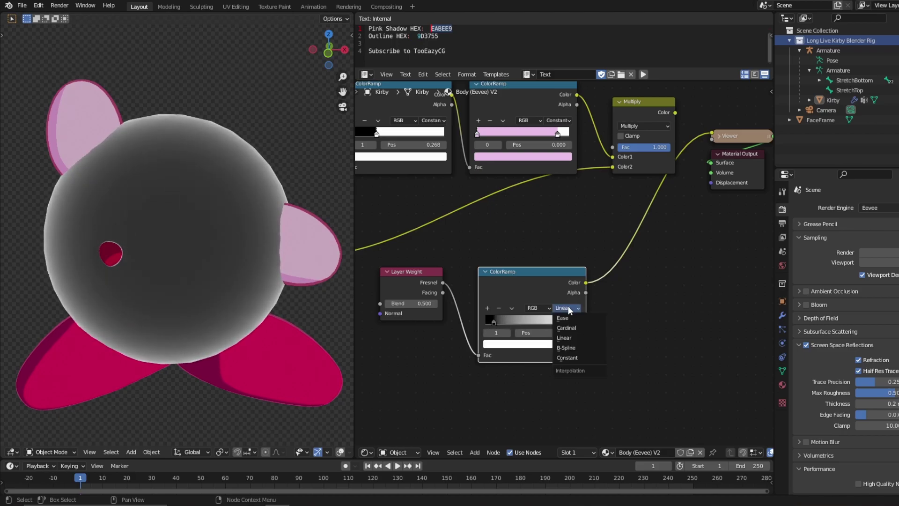
pyautogui.click(568, 357)
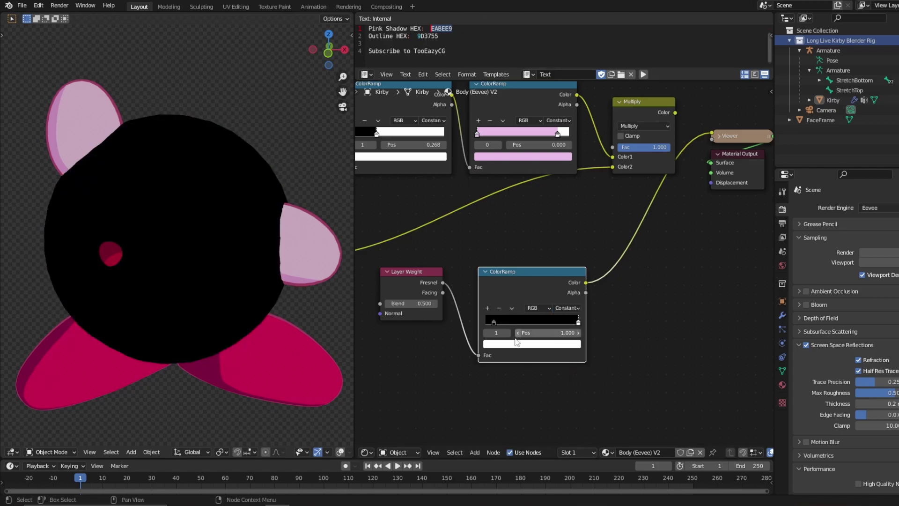
pyautogui.moveTo(576, 321); pyautogui.dragTo(523, 319)
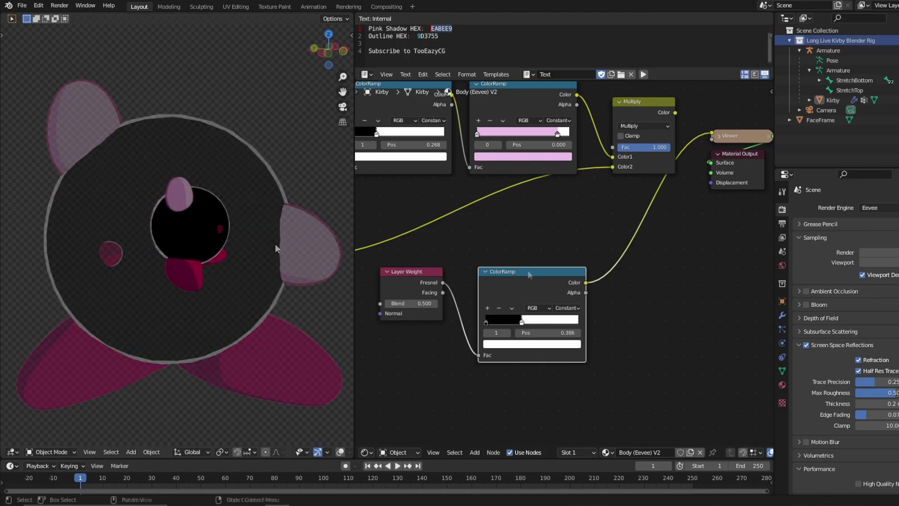
pyautogui.hotkey('alt', 'z')
pyautogui.moveTo(275, 243); pyautogui.dragTo(150, 199, button='middle')
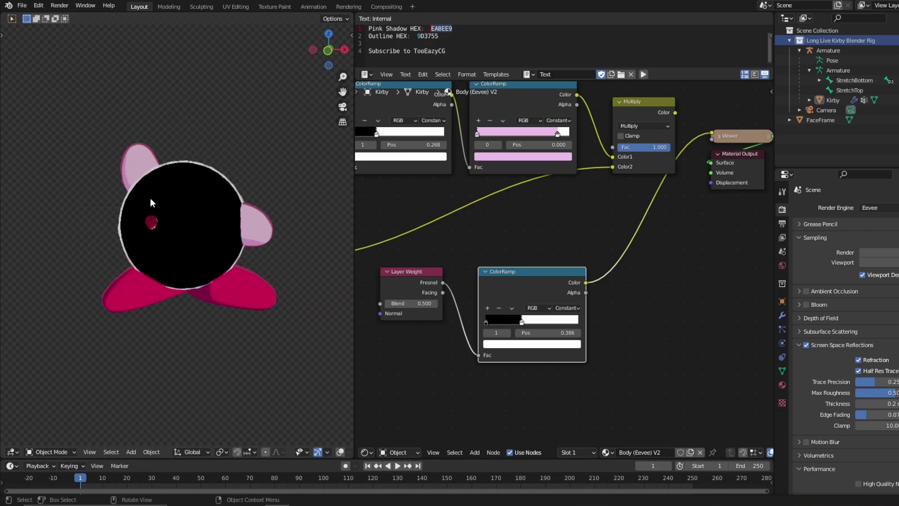
pyautogui.scroll(3, 150, 202)
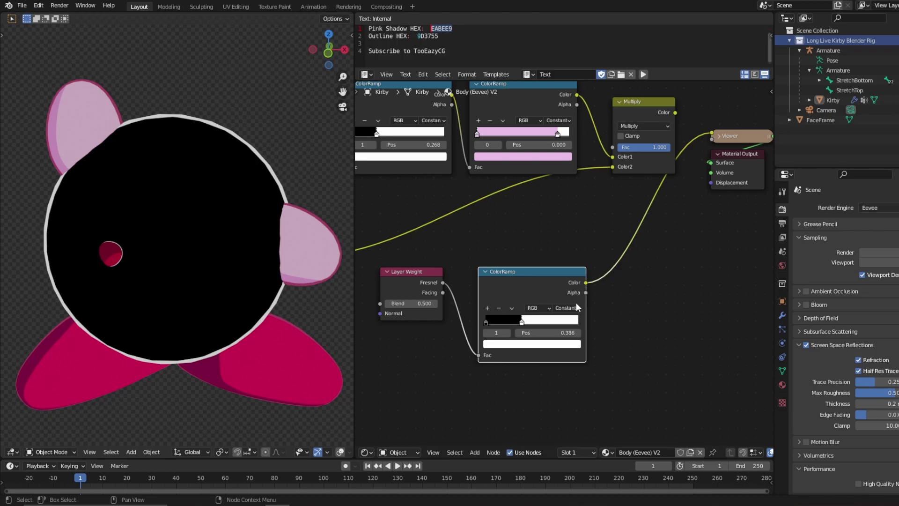
# Make room before the Material Output node and add a MixRGB node below the Multiply and Viewer nodes
pyautogui.moveTo(629, 250); pyautogui.dragTo(571, 266, button='middle')
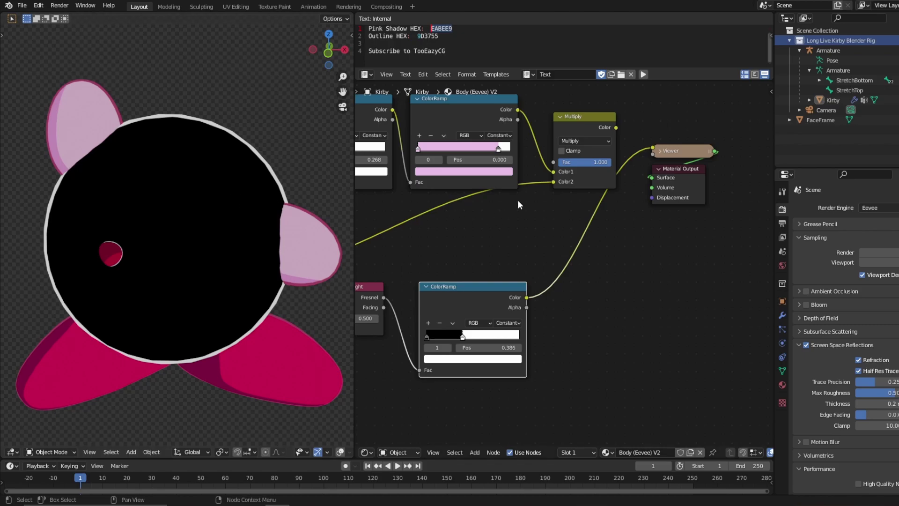
pyautogui.keyDown('ctrl'); pyautogui.keyDown('shift'); pyautogui.click(603, 126); pyautogui.keyUp('shift'); pyautogui.keyUp('ctrl')
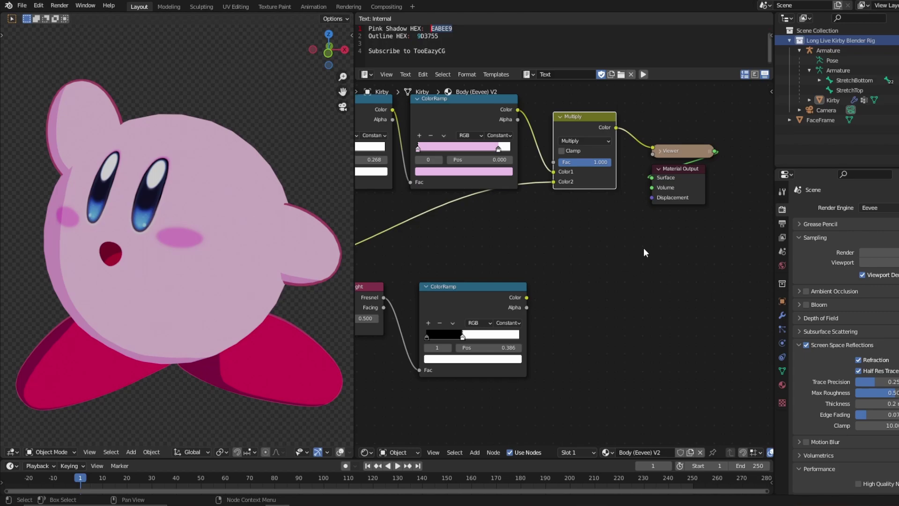
pyautogui.moveTo(643, 248); pyautogui.dragTo(541, 264, button='middle')
pyautogui.moveTo(589, 182); pyautogui.dragTo(749, 183)
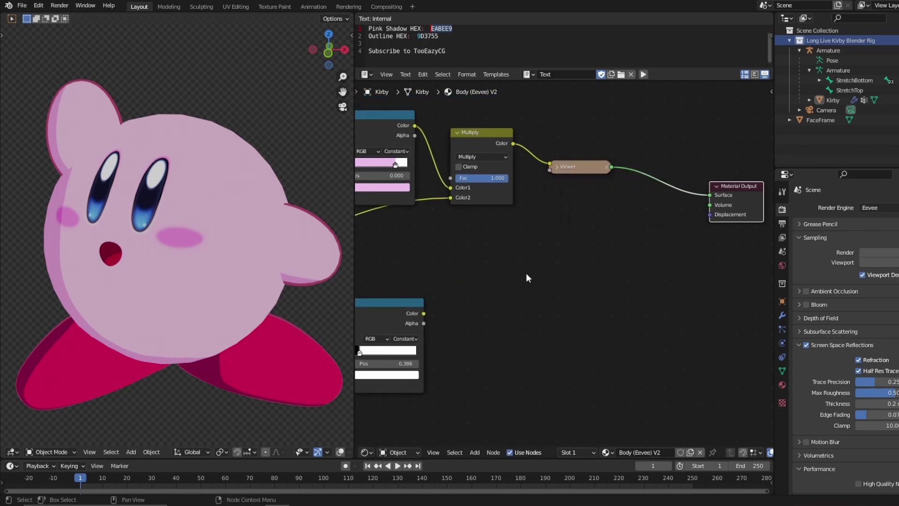
pyautogui.hotkey('shift', 'a')
pyautogui.click(466, 263)
pyautogui.write('m')
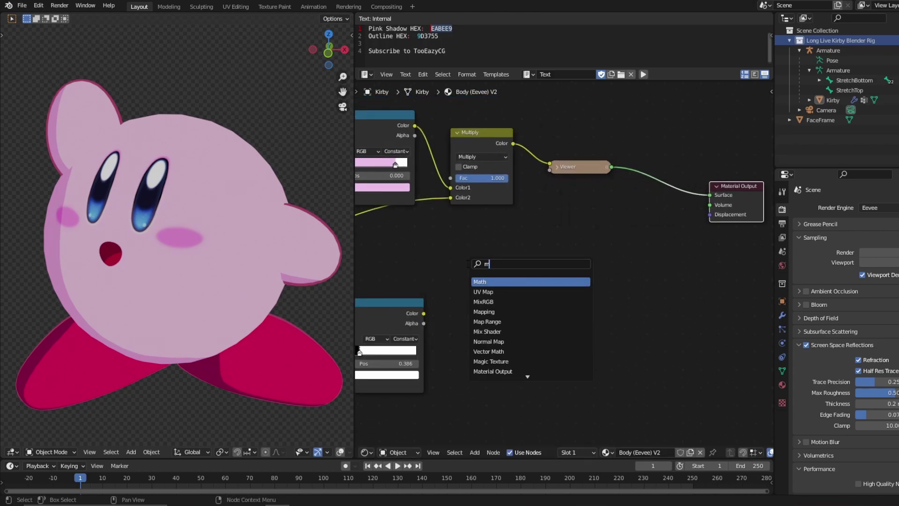
pyautogui.write('ix')
pyautogui.press('Return')
pyautogui.click(526, 236)
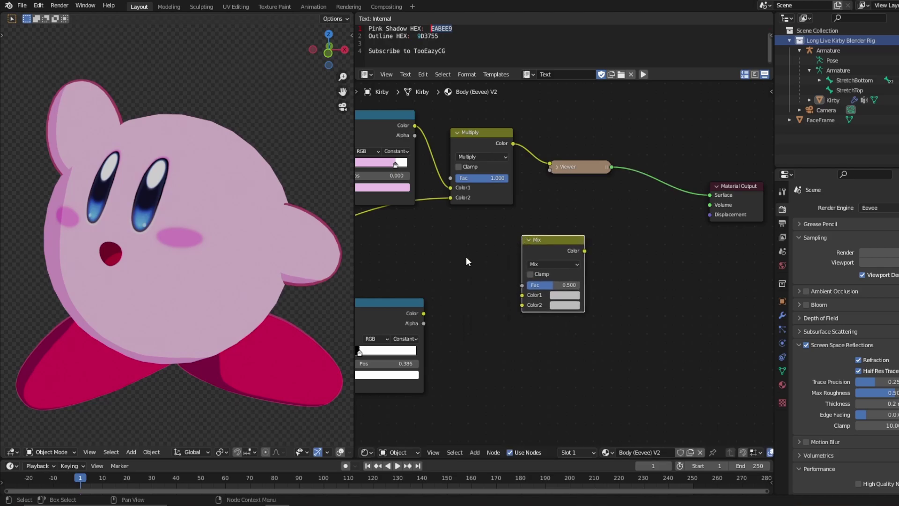
# Connect Multiply to the Mix node's Color1 and the Layer Weight ColorRamp's color to its Fac, with Mix feeding the Viewer
pyautogui.keyDown('ctrl'); pyautogui.keyDown('shift'); pyautogui.click(398, 309); pyautogui.keyUp('shift'); pyautogui.keyUp('ctrl')
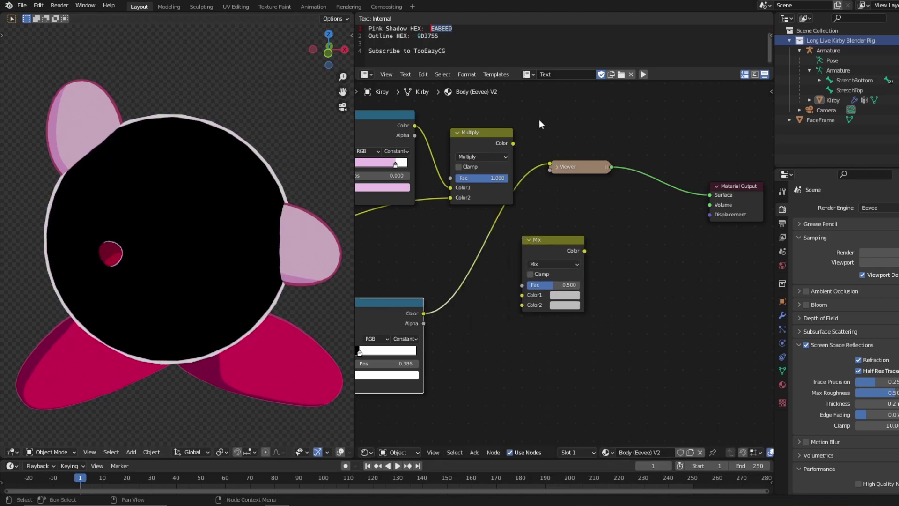
pyautogui.keyDown('ctrl'); pyautogui.keyDown('shift'); pyautogui.click(509, 145); pyautogui.keyUp('shift'); pyautogui.keyUp('ctrl')
pyautogui.moveTo(511, 143); pyautogui.dragTo(522, 295)
pyautogui.keyDown('ctrl'); pyautogui.keyDown('shift'); pyautogui.click(568, 246); pyautogui.keyUp('shift'); pyautogui.keyUp('ctrl')
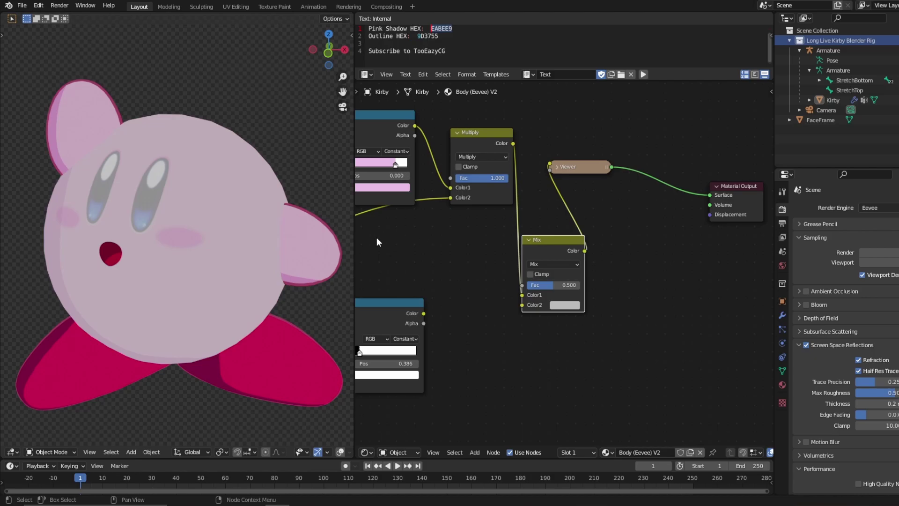
pyautogui.moveTo(422, 328); pyautogui.dragTo(487, 310, button='middle')
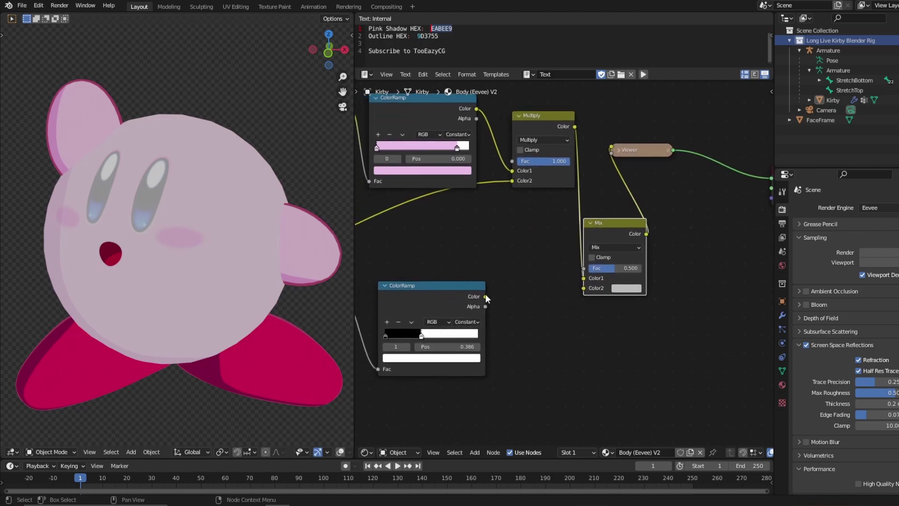
pyautogui.moveTo(485, 296); pyautogui.dragTo(528, 296)
pyautogui.moveTo(581, 271); pyautogui.dragTo(583, 269)
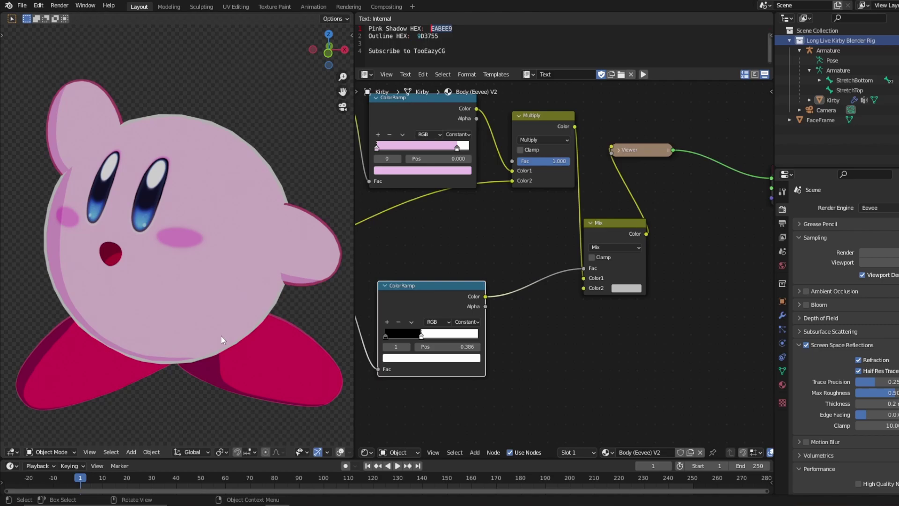
# Set the Mix node's Color2 to the outline hex 9D3755 copied from the text notes
pyautogui.scroll(7, 617, 296)
pyautogui.moveTo(639, 285); pyautogui.dragTo(508, 266, button='middle')
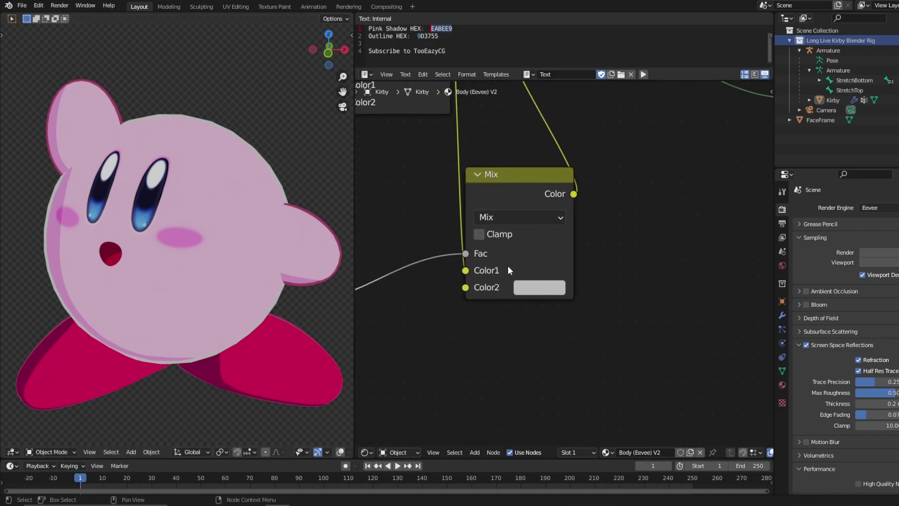
pyautogui.click(539, 289)
pyautogui.moveTo(545, 130); pyautogui.dragTo(580, 123)
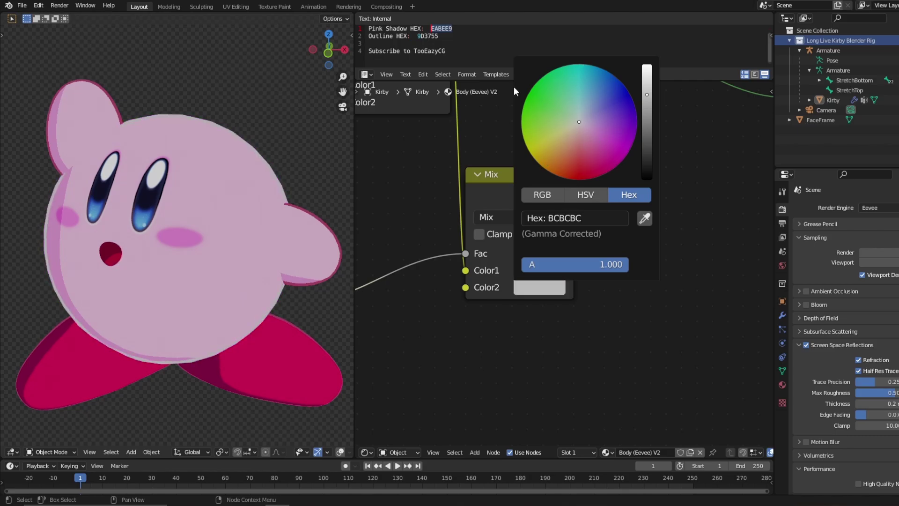
pyautogui.doubleClick(427, 36)
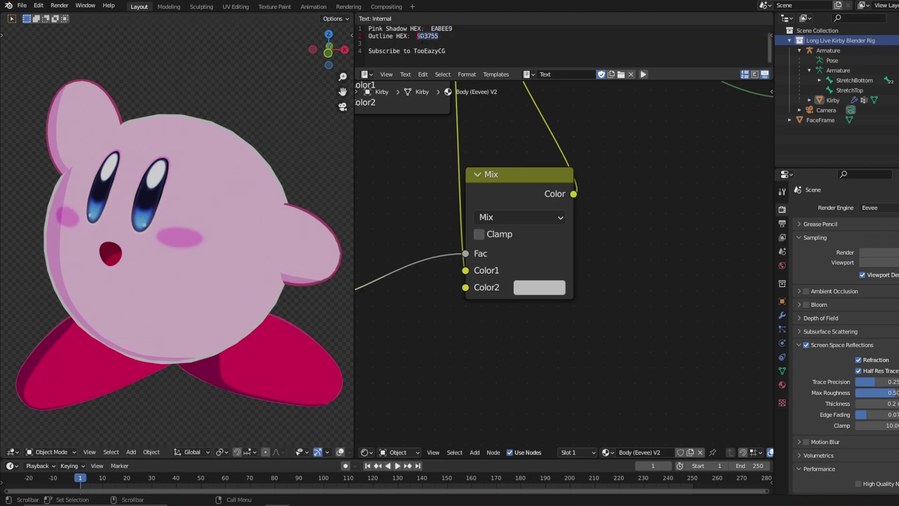
pyautogui.click(519, 288)
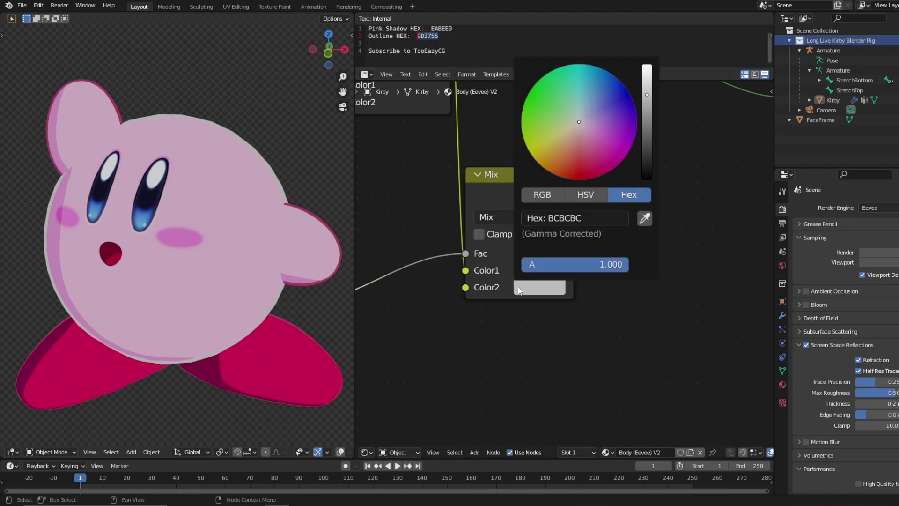
pyautogui.click(584, 219)
pyautogui.write('EABEE9')
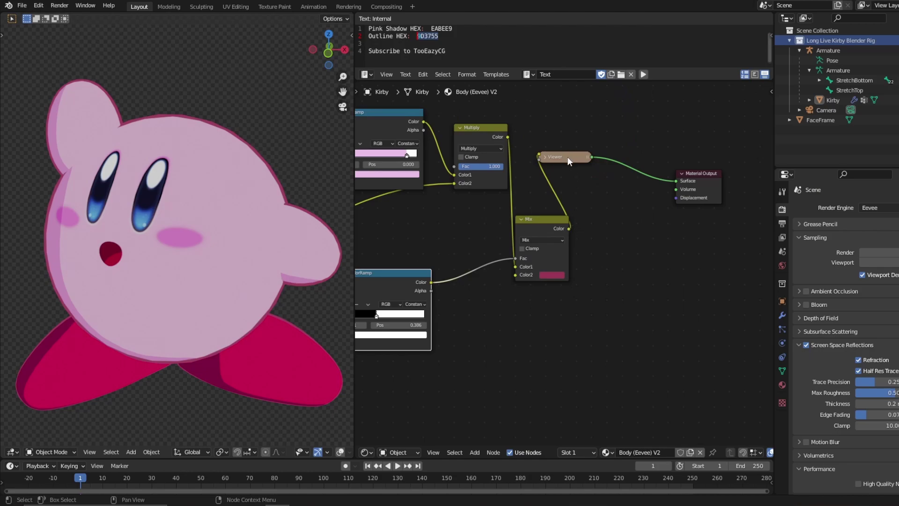
# Delete the Viewer node and connect the Mix node's color directly to the Material Output's Surface
pyautogui.click(566, 156)
pyautogui.press('x')
pyautogui.moveTo(569, 228); pyautogui.dragTo(676, 181)
pyautogui.moveTo(552, 218); pyautogui.dragTo(628, 201, button='middle')
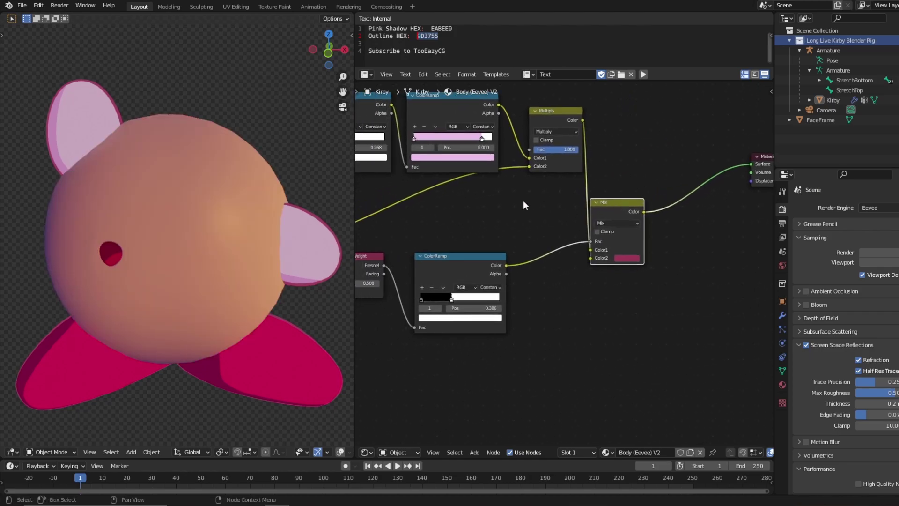
pyautogui.moveTo(625, 234); pyautogui.dragTo(609, 261, button='middle')
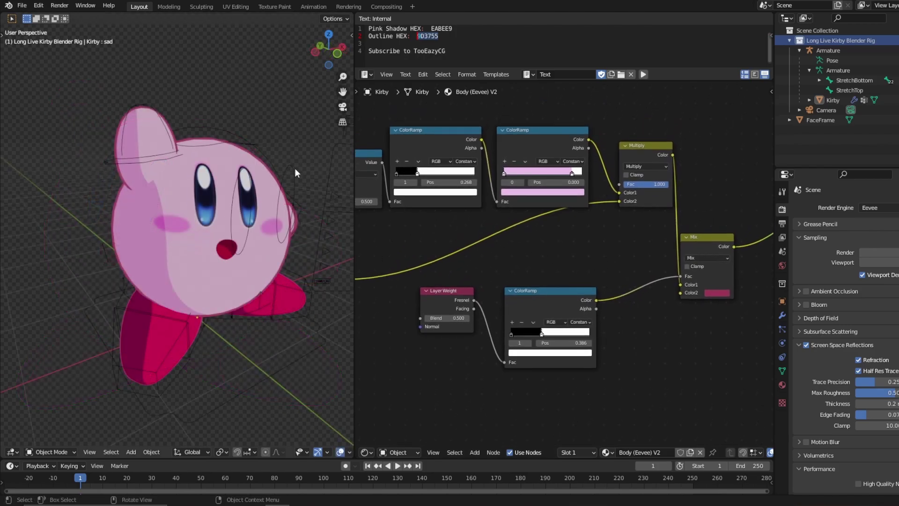
# Test the shading on the posed rig by moving the StretchTop bone and rotating the Face bone
pyautogui.click(234, 291)
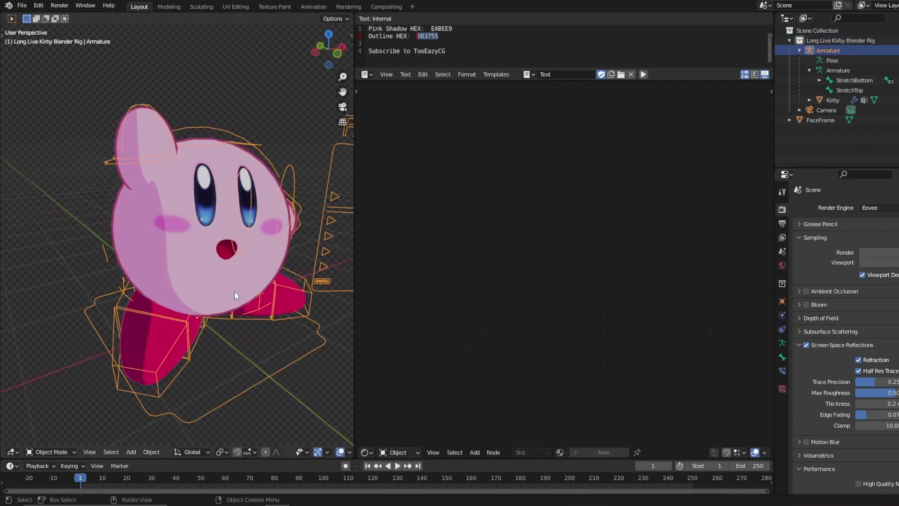
pyautogui.click(63, 418)
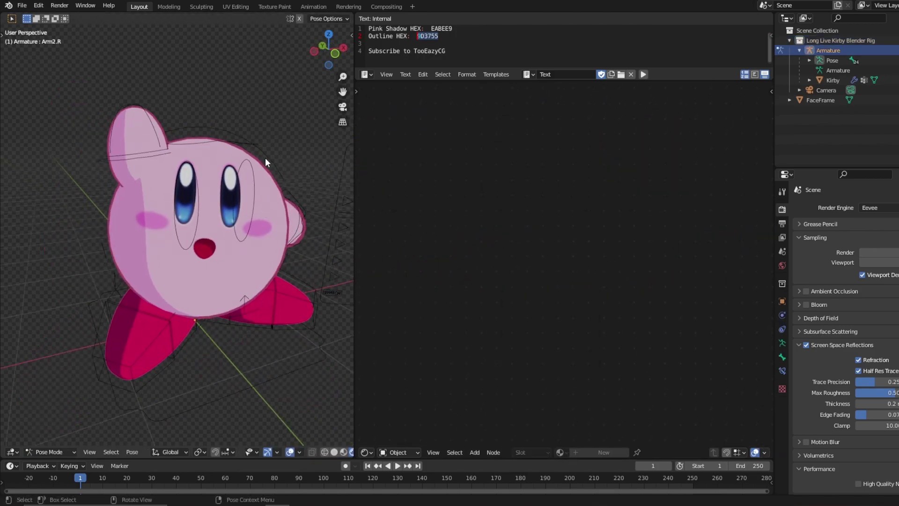
pyautogui.press('g')
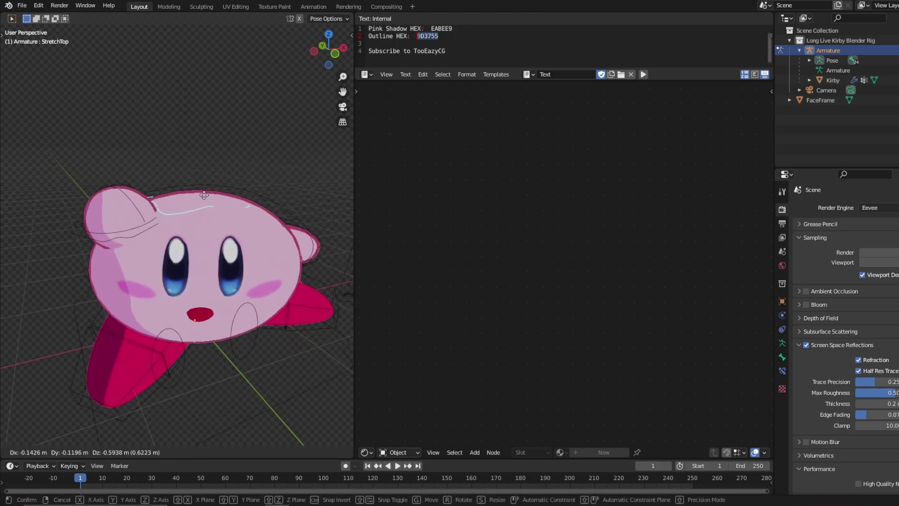
pyautogui.rightClick(227, 145)
pyautogui.click(223, 135)
pyautogui.press('r')
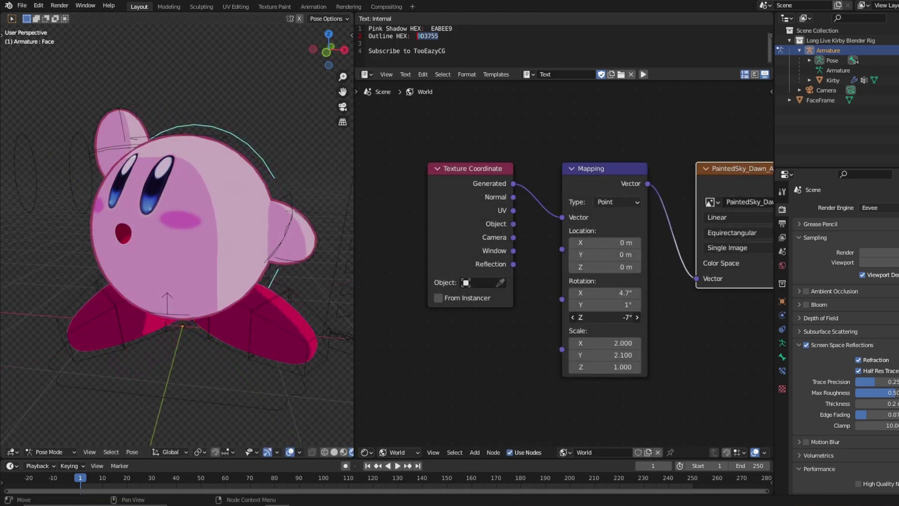
# Try a Z rotation of 35.1° in the World's Mapping node to shift the lighting on Kirby
pyautogui.moveTo(585, 317); pyautogui.dragTo(603, 319)
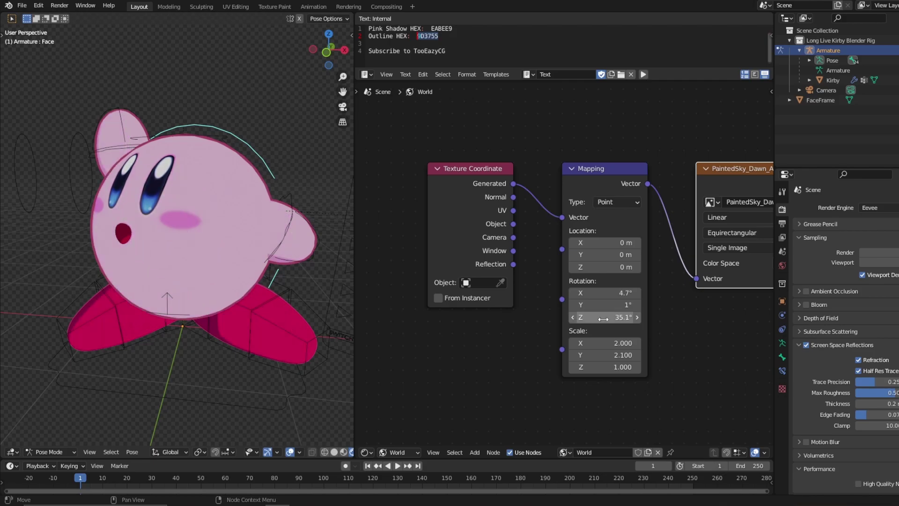
pyautogui.scroll(-2, 465, 312)
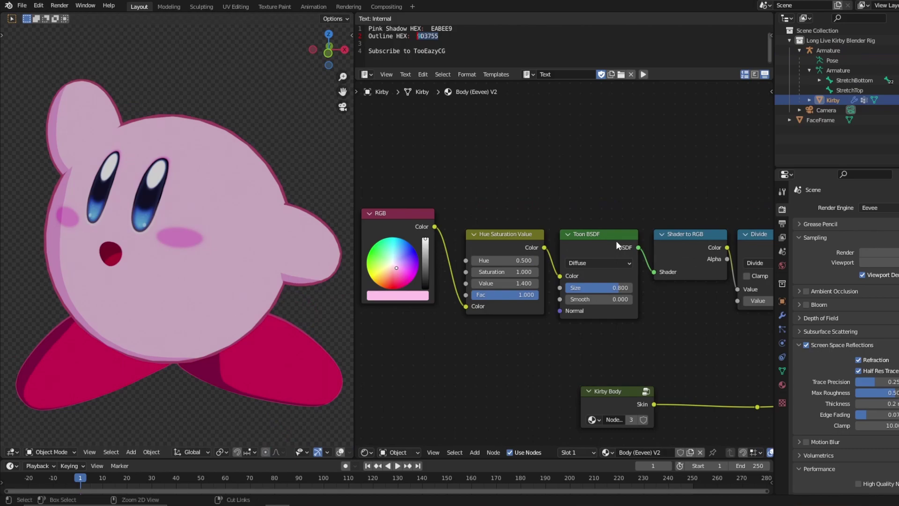
# Preview the body material's node chain in order on Kirby: Toon BSDF, Shader to RGB, Divide, both shadow ColorRamps, and Multiply
pyautogui.keyDown('ctrl'); pyautogui.keyDown('shift'); pyautogui.click(612, 235); pyautogui.keyUp('shift'); pyautogui.keyUp('ctrl')
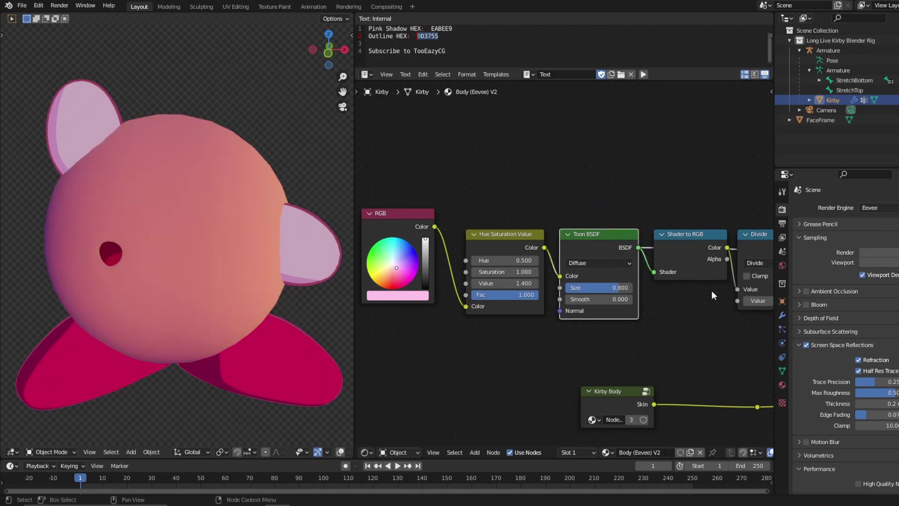
pyautogui.moveTo(703, 319); pyautogui.dragTo(647, 327, button='middle')
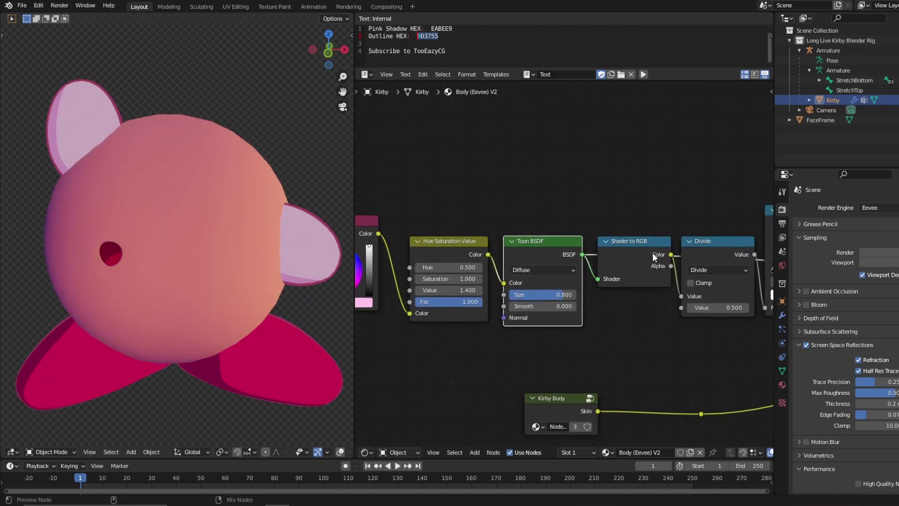
pyautogui.keyDown('ctrl'); pyautogui.keyDown('shift'); pyautogui.click(653, 252); pyautogui.keyUp('shift'); pyautogui.keyUp('ctrl')
pyautogui.moveTo(693, 256); pyautogui.dragTo(522, 265, button='middle')
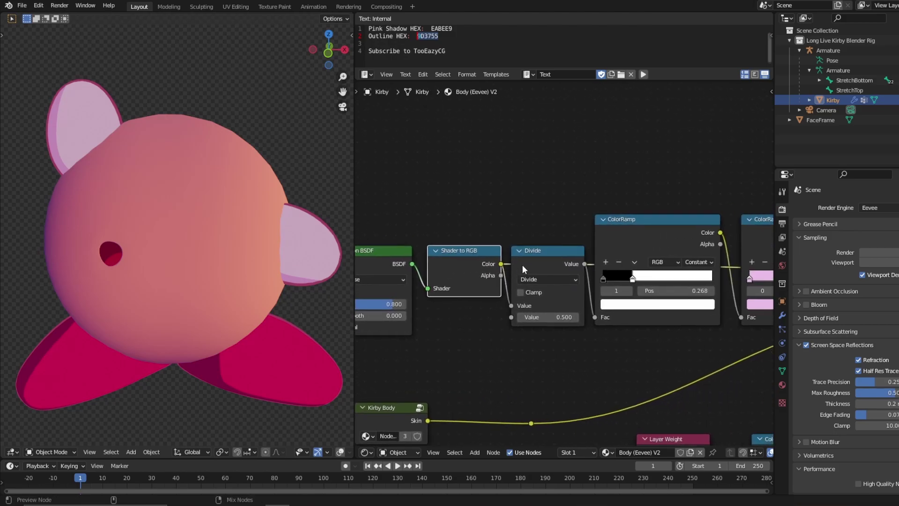
pyautogui.keyDown('ctrl'); pyautogui.keyDown('shift'); pyautogui.click(564, 258); pyautogui.keyUp('shift'); pyautogui.keyUp('ctrl')
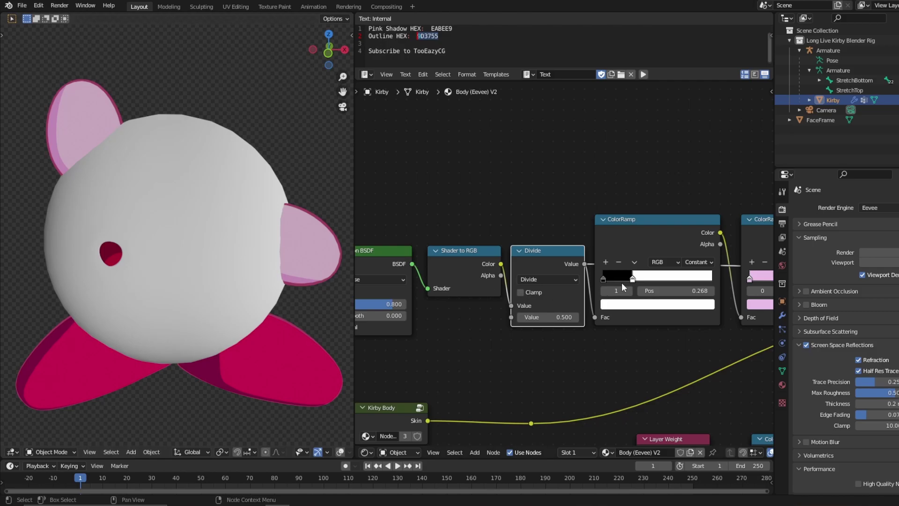
pyautogui.moveTo(621, 282); pyautogui.dragTo(517, 290, button='middle')
pyautogui.keyDown('ctrl'); pyautogui.keyDown('shift'); pyautogui.click(585, 232); pyautogui.keyUp('shift'); pyautogui.keyUp('ctrl')
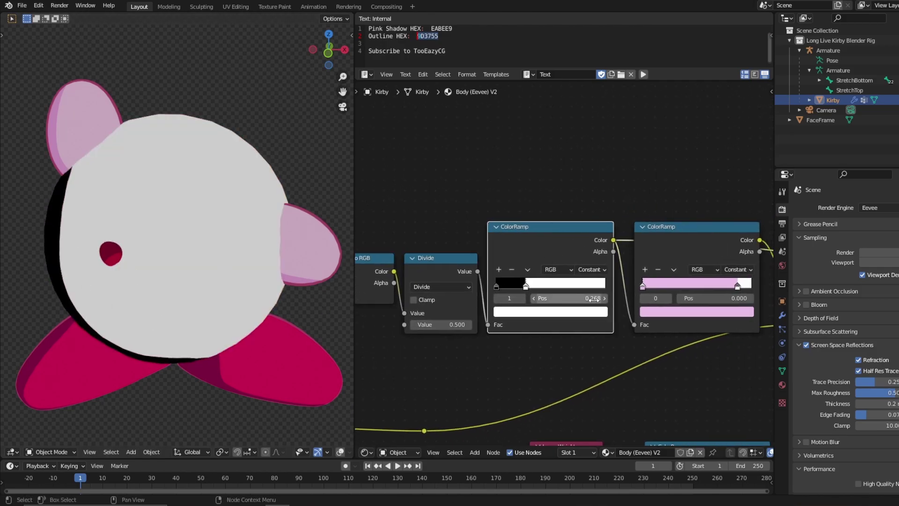
pyautogui.moveTo(606, 301); pyautogui.dragTo(457, 321, button='middle')
pyautogui.keyDown('ctrl'); pyautogui.keyDown('shift'); pyautogui.click(593, 262); pyautogui.keyUp('shift'); pyautogui.keyUp('ctrl')
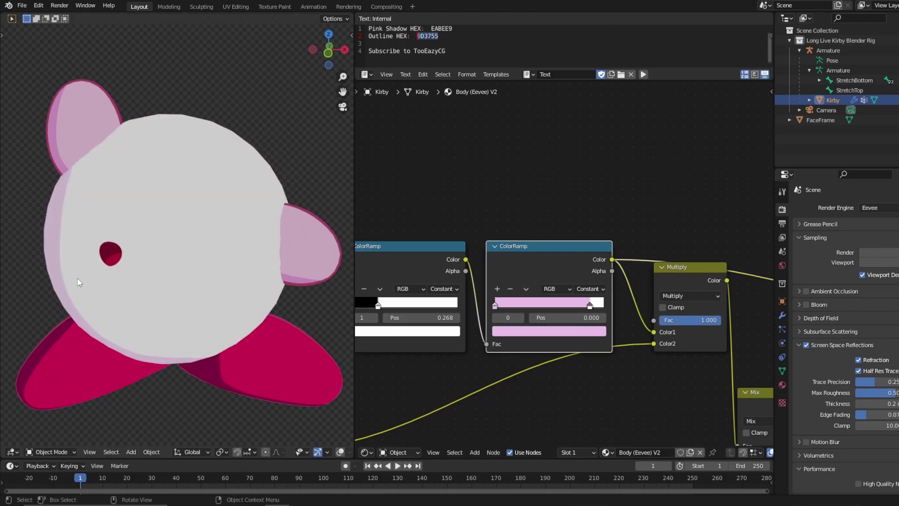
pyautogui.moveTo(583, 298); pyautogui.dragTo(590, 244, button='middle')
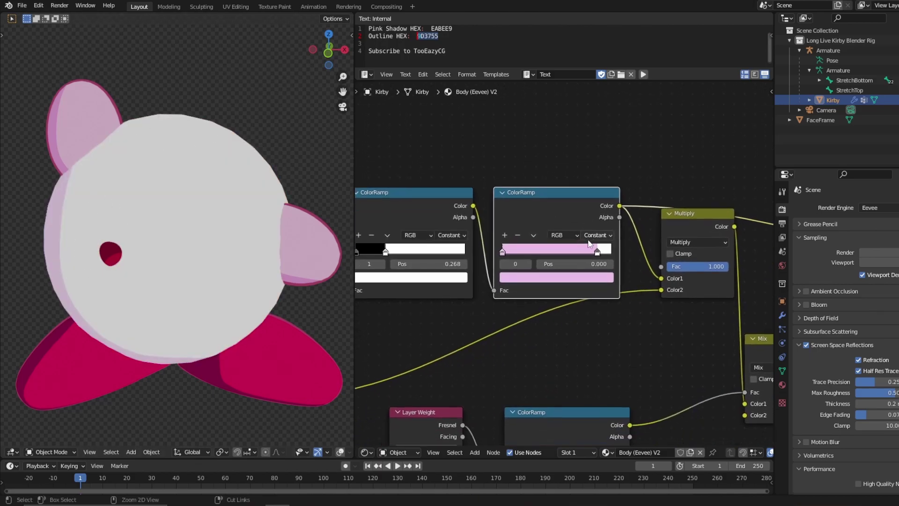
pyautogui.keyDown('ctrl'); pyautogui.keyDown('shift'); pyautogui.click(716, 224); pyautogui.keyUp('shift'); pyautogui.keyUp('ctrl')
pyautogui.moveTo(537, 342); pyautogui.dragTo(817, 225, button='middle')
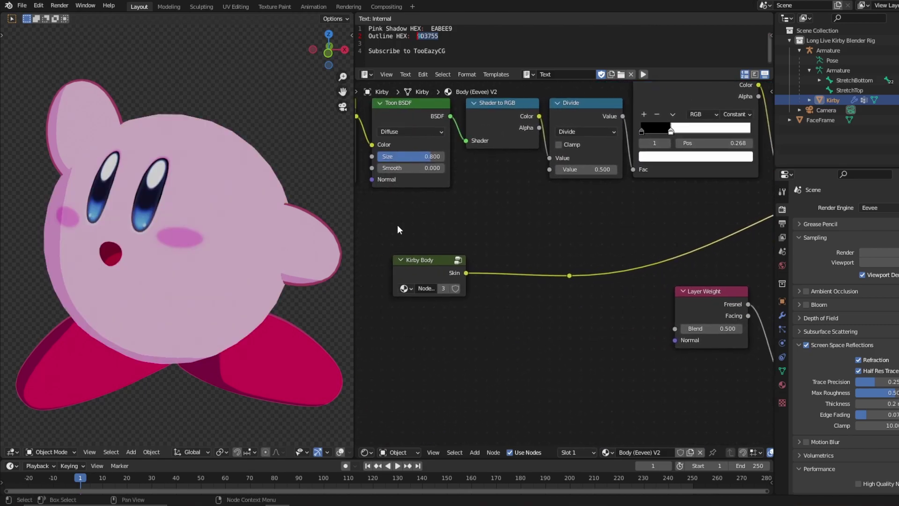
# Preview the outline nodes in order on Kirby: Layer Weight's Fresnel, its black-and-white ColorRamp, and the final Mix node
pyautogui.moveTo(587, 272); pyautogui.dragTo(588, 397, button='middle')
pyautogui.moveTo(575, 331); pyautogui.dragTo(766, 188, button='middle')
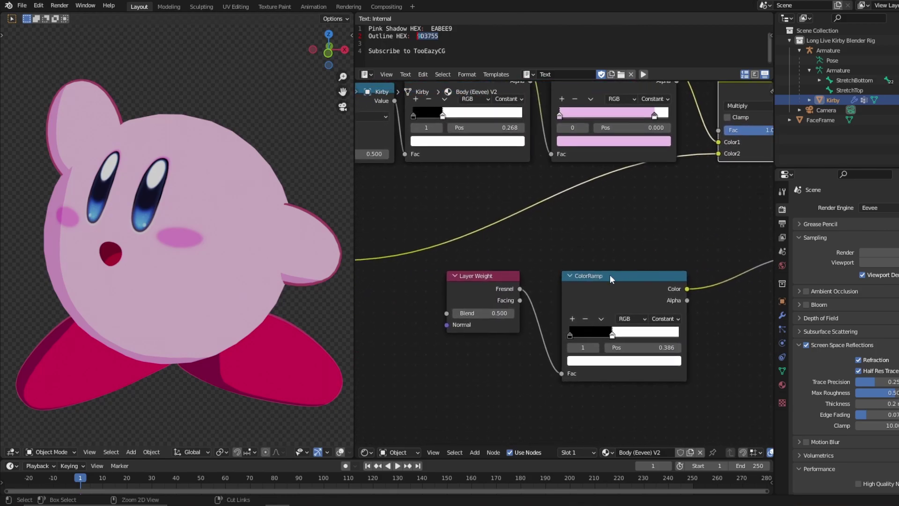
pyautogui.keyDown('ctrl'); pyautogui.keyDown('shift'); pyautogui.click(501, 279); pyautogui.keyUp('shift'); pyautogui.keyUp('ctrl')
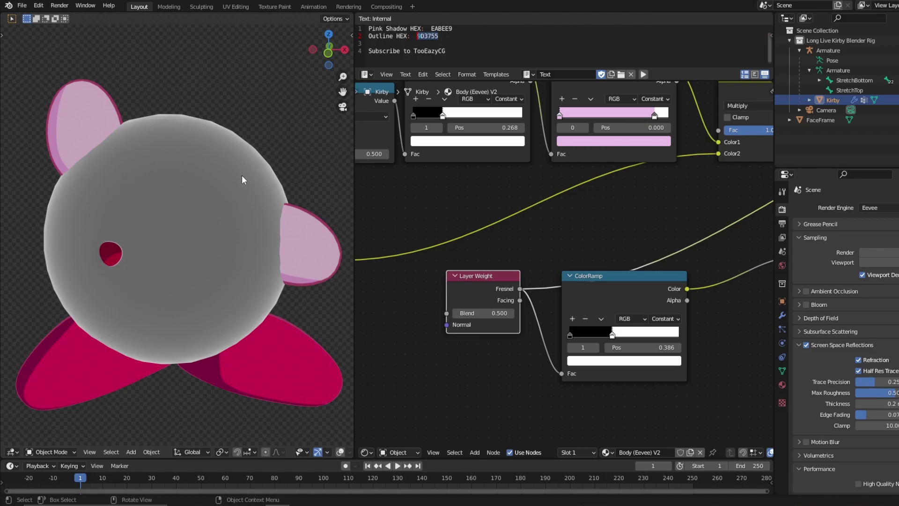
pyautogui.keyDown('ctrl'); pyautogui.keyDown('shift'); pyautogui.click(651, 295); pyautogui.keyUp('shift'); pyautogui.keyUp('ctrl')
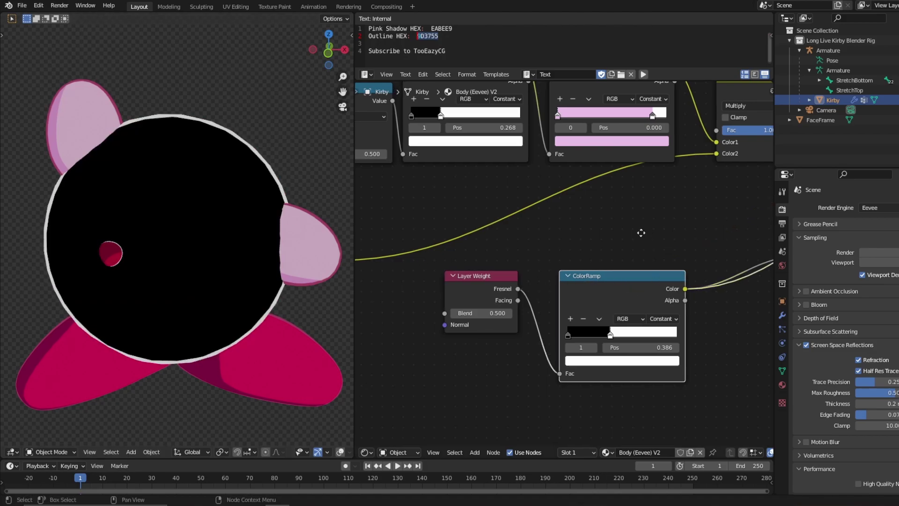
pyautogui.moveTo(653, 288); pyautogui.dragTo(497, 284, button='middle')
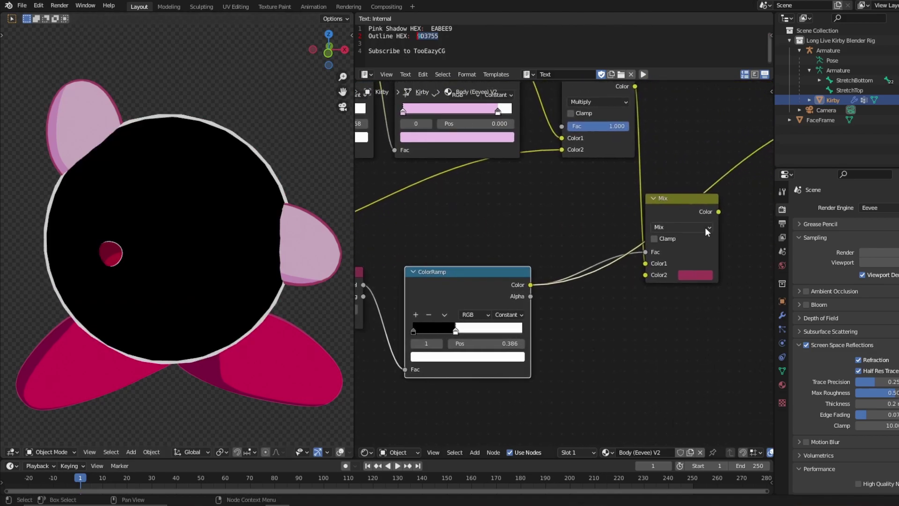
pyautogui.moveTo(707, 231); pyautogui.dragTo(493, 262, button='middle')
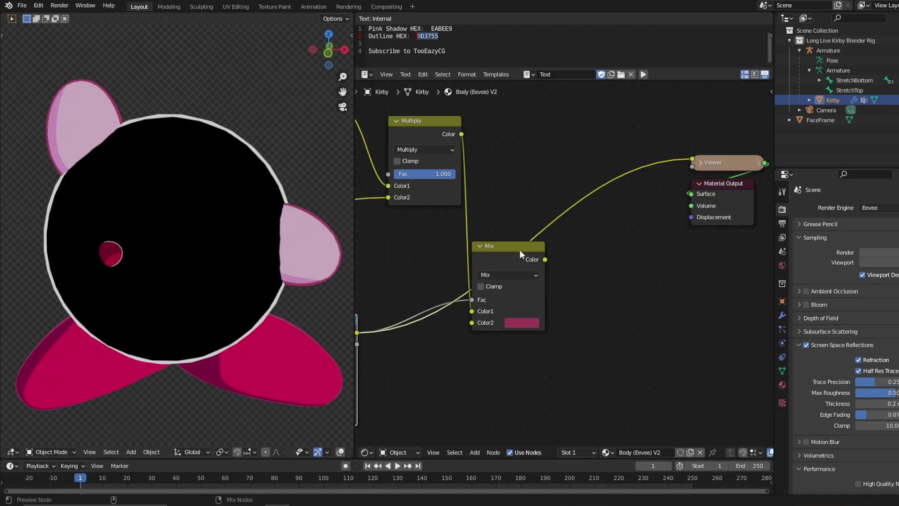
pyautogui.keyDown('ctrl'); pyautogui.keyDown('shift'); pyautogui.click(520, 252); pyautogui.keyUp('shift'); pyautogui.keyUp('ctrl')
# Inspect the hex value of the Mix node's Color2, and look over the complete body material node chain
pyautogui.click(519, 322)
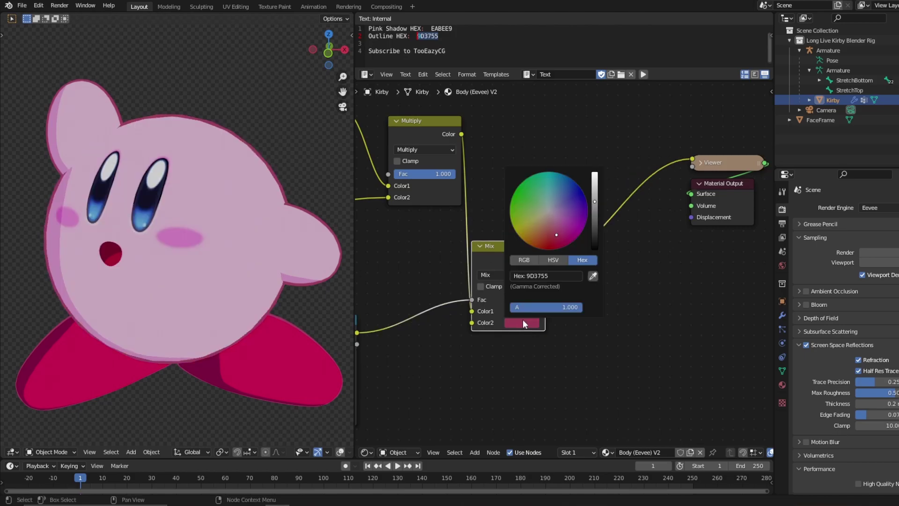
pyautogui.moveTo(555, 234)
pyautogui.mouseDown()
pyautogui.moveTo(539, 191)
pyautogui.moveTo(569, 192)
pyautogui.moveTo(548, 210)
pyautogui.moveTo(552, 218)
pyautogui.mouseUp()
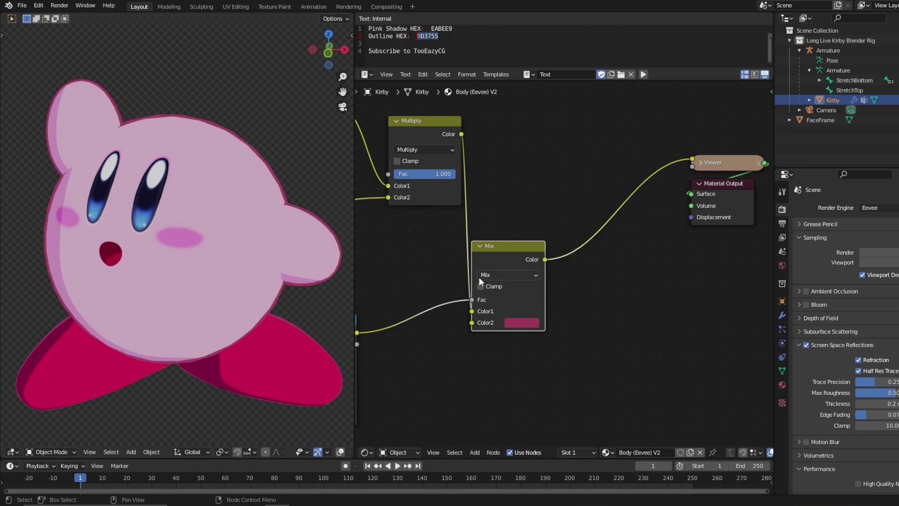
pyautogui.scroll(-10, 585, 221)
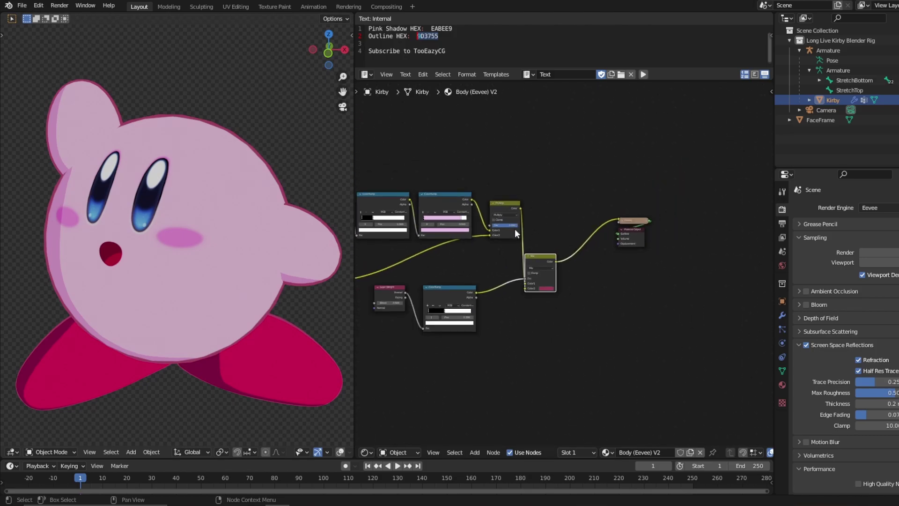
pyautogui.moveTo(487, 227); pyautogui.dragTo(662, 224, button='middle')
pyautogui.scroll(2, 684, 220)
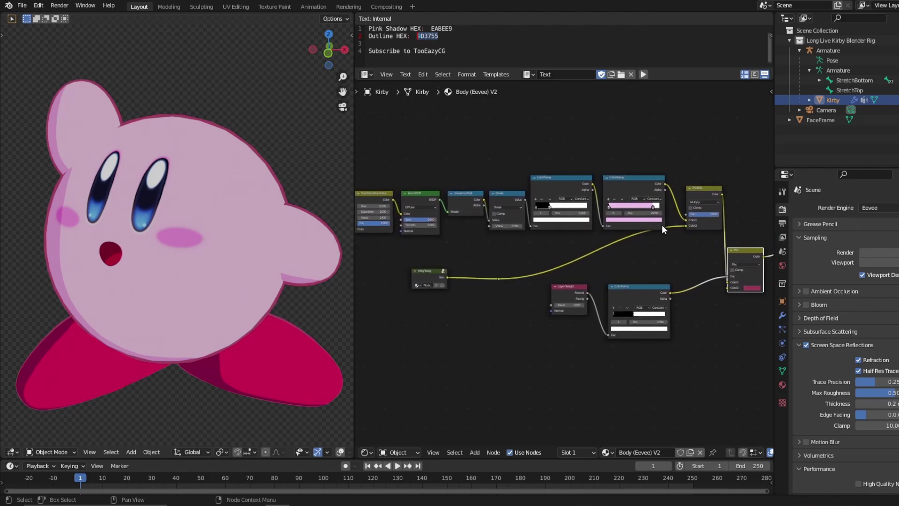